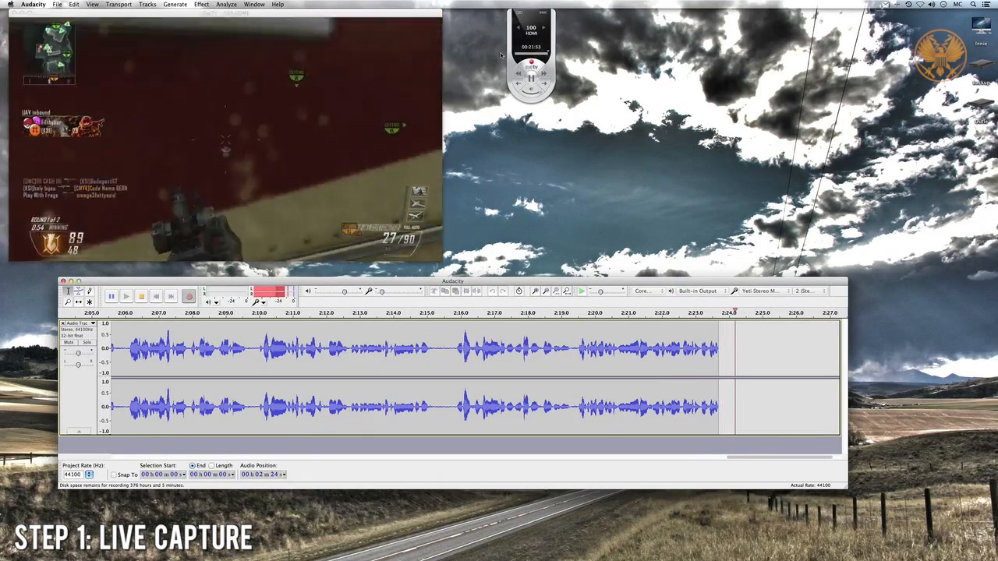
- Switch to EyeTV and open its recording preferences to examine the live TV buffer size
{"action": "left_click", "coordinate": [548, 53]}
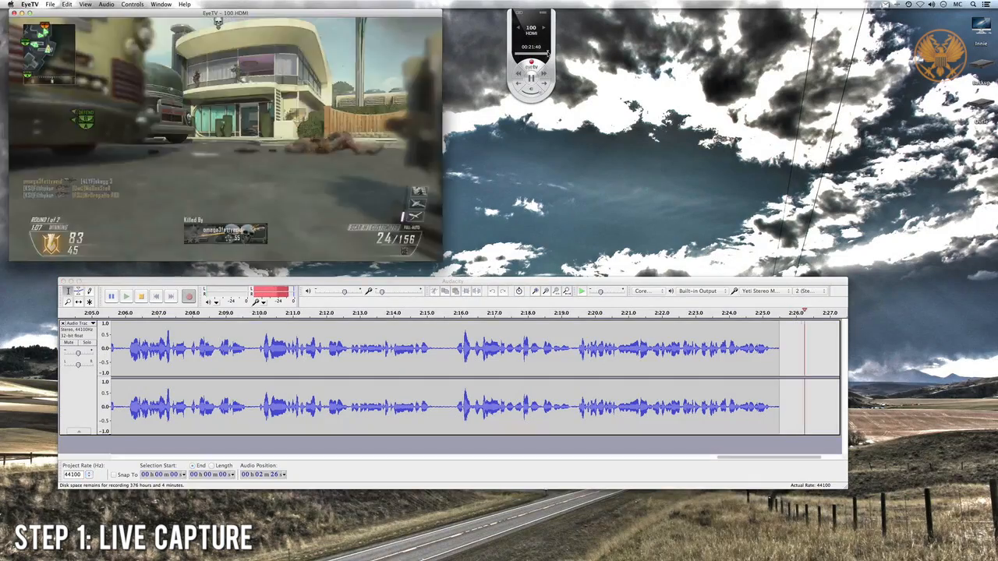
{"action": "mouse_move", "coordinate": [548, 54]}
{"action": "left_mouse_down"}
{"action": "mouse_move", "coordinate": [517, 59]}
{"action": "mouse_move", "coordinate": [538, 56]}
{"action": "left_mouse_up"}
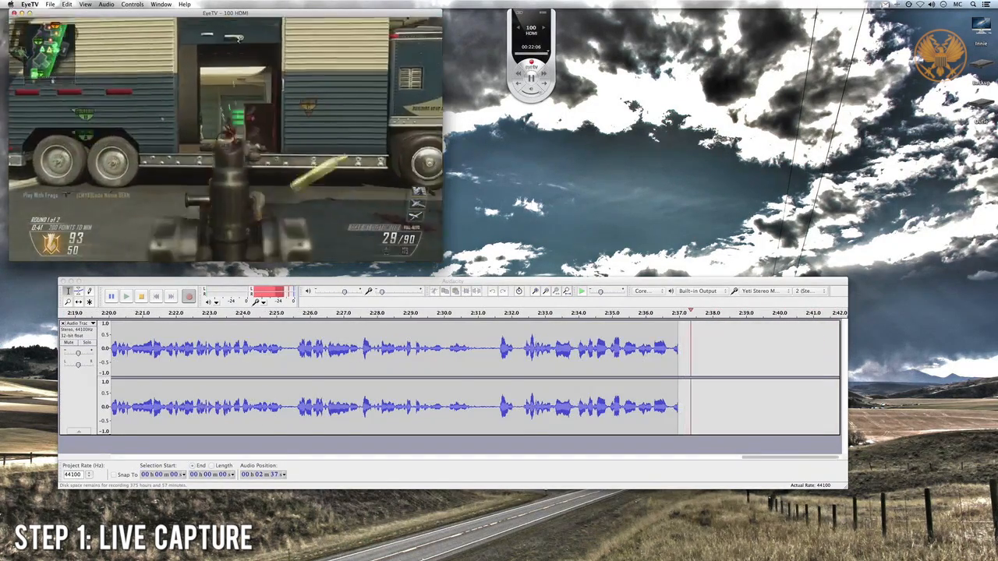
{"action": "mouse_move", "coordinate": [257, 174]}
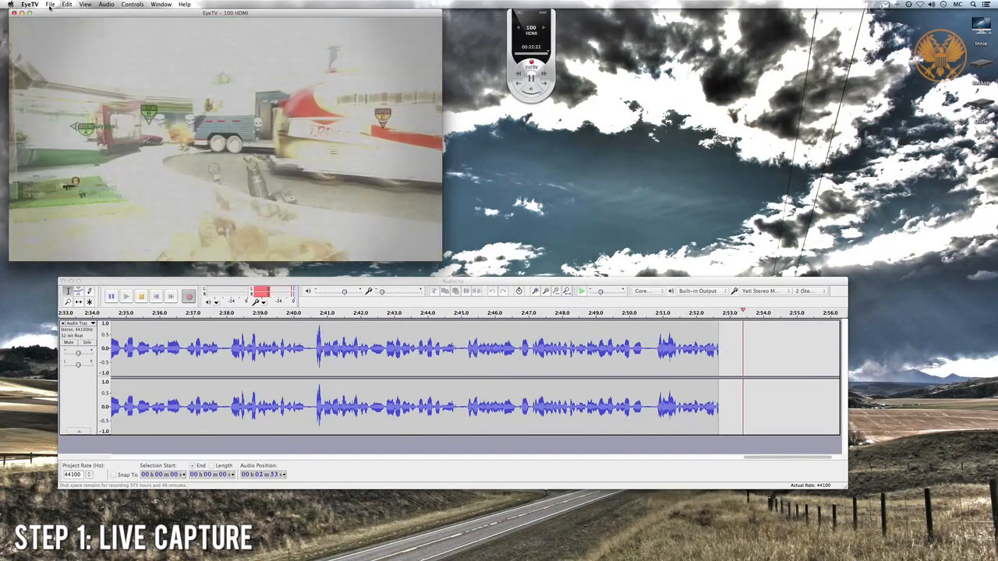
{"action": "left_click", "coordinate": [31, 5]}
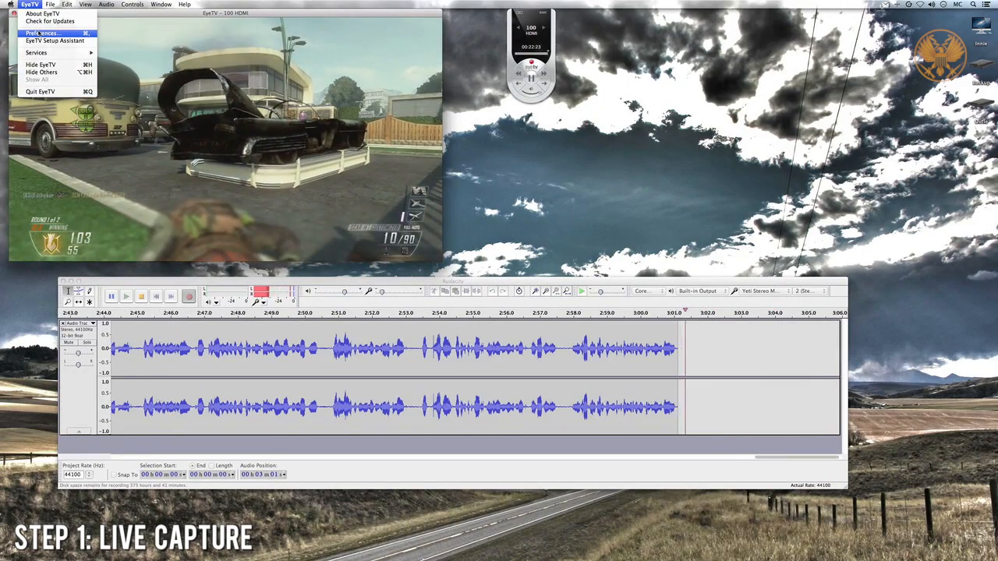
{"action": "left_click", "coordinate": [39, 34]}
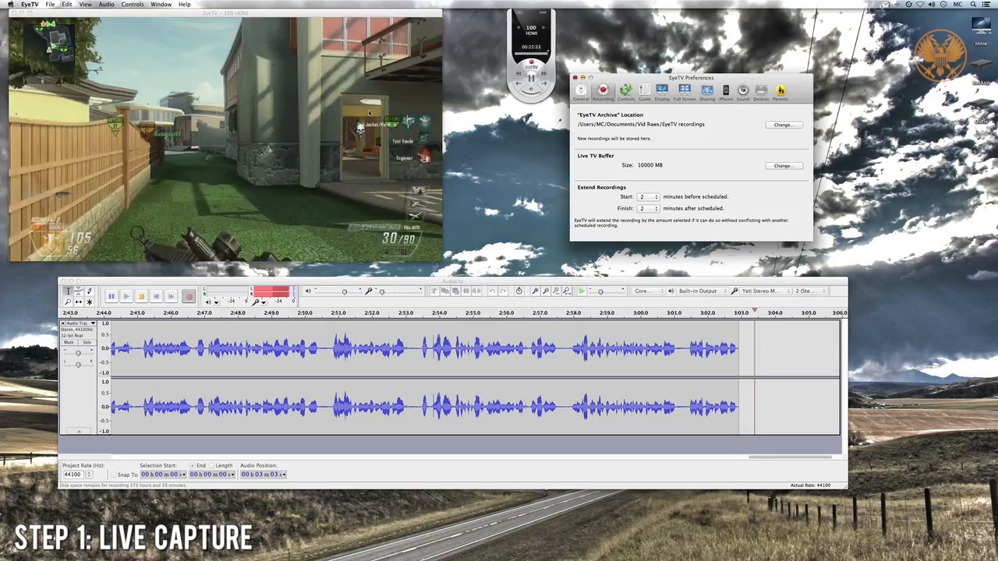
{"action": "left_click_drag", "start_coordinate": [700, 78], "coordinate": [628, 117]}
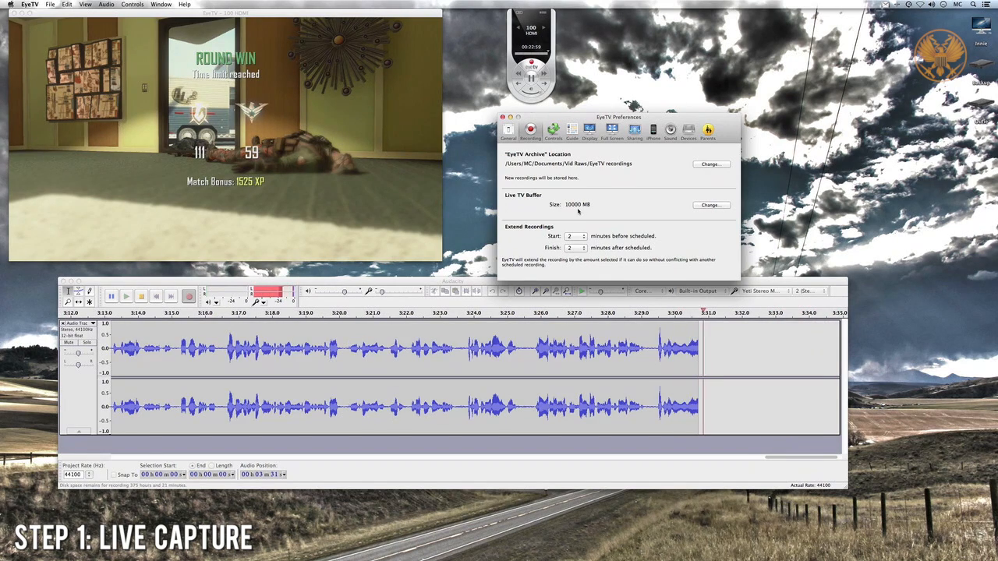
- Scrub the live TV buffer back through the earlier gameplay and return to the live end
{"action": "left_click", "coordinate": [534, 56]}
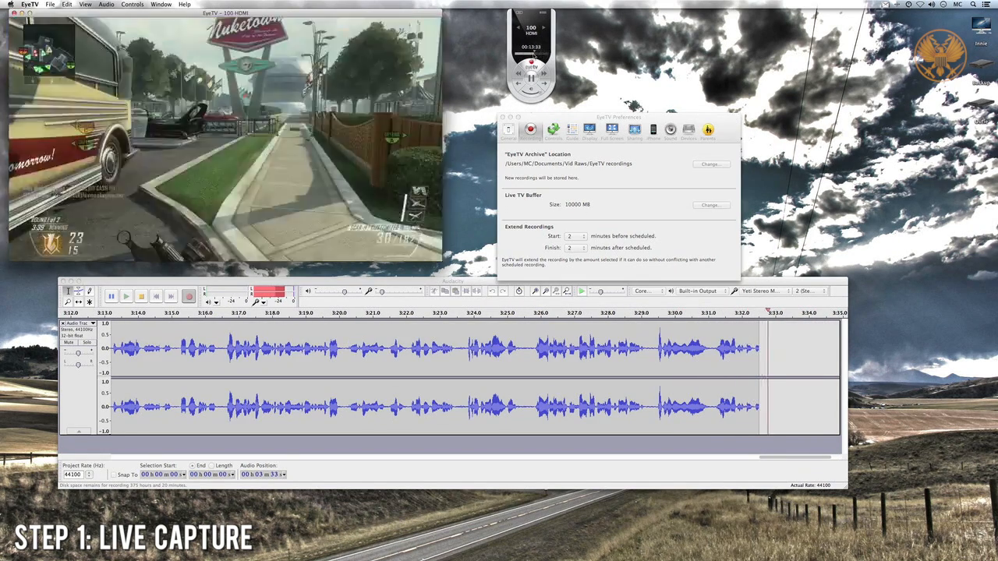
{"action": "left_click", "coordinate": [528, 53]}
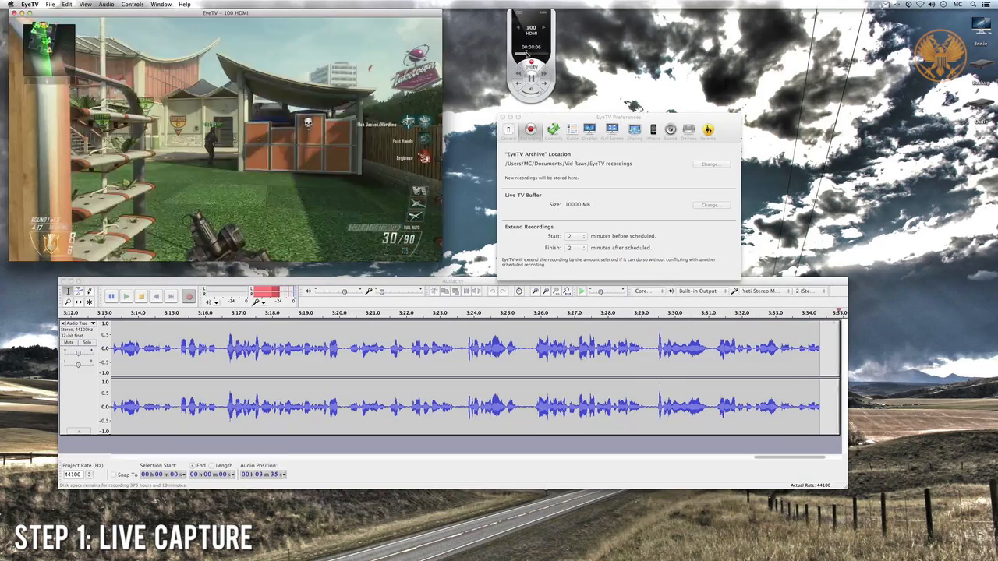
{"action": "left_click_drag", "start_coordinate": [527, 55], "coordinate": [548, 54]}
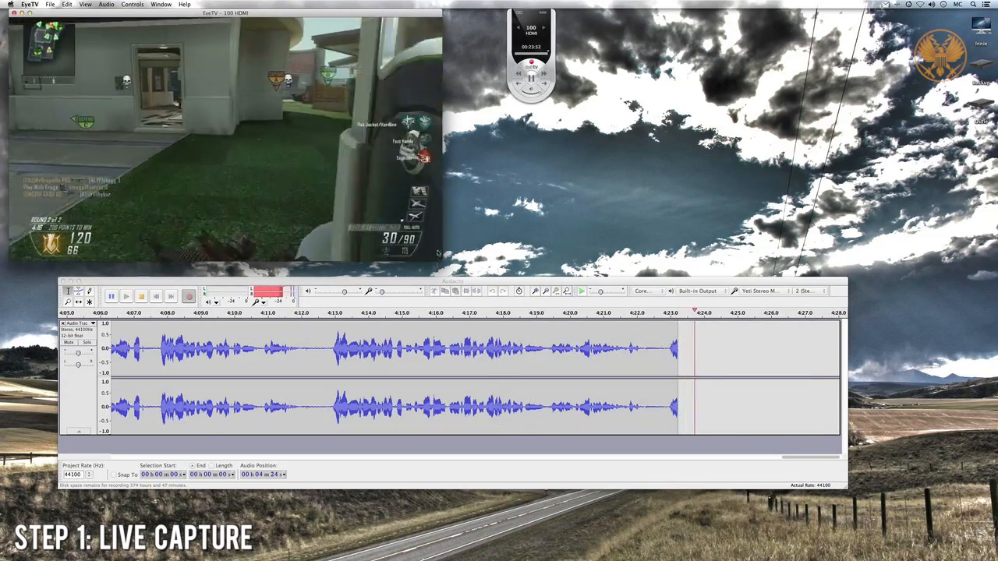
- Rewind the live buffer to about 13:02 and capture the gameplay from around that point as a recording
{"action": "mouse_move", "coordinate": [365, 151]}
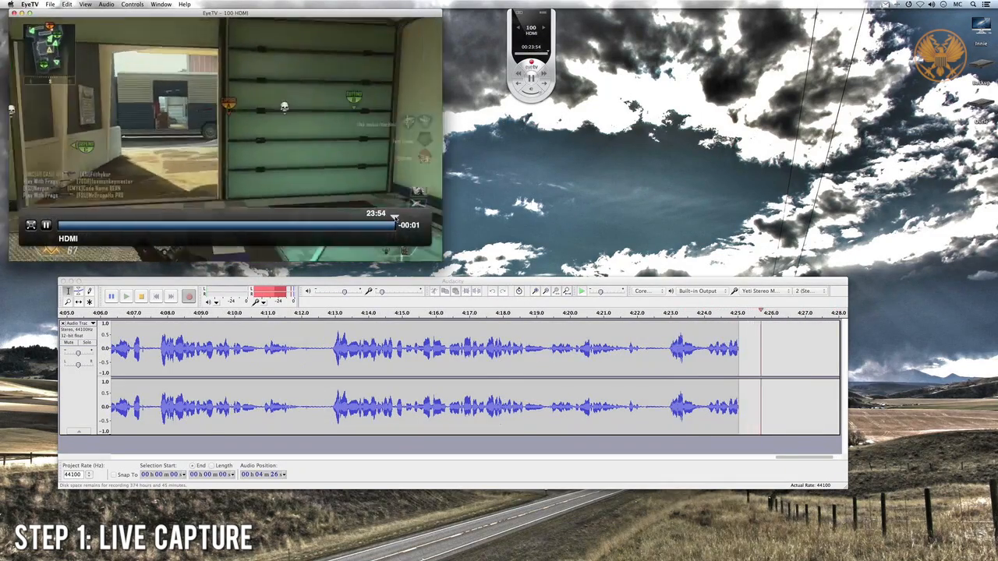
{"action": "left_click_drag", "start_coordinate": [396, 221], "coordinate": [242, 223]}
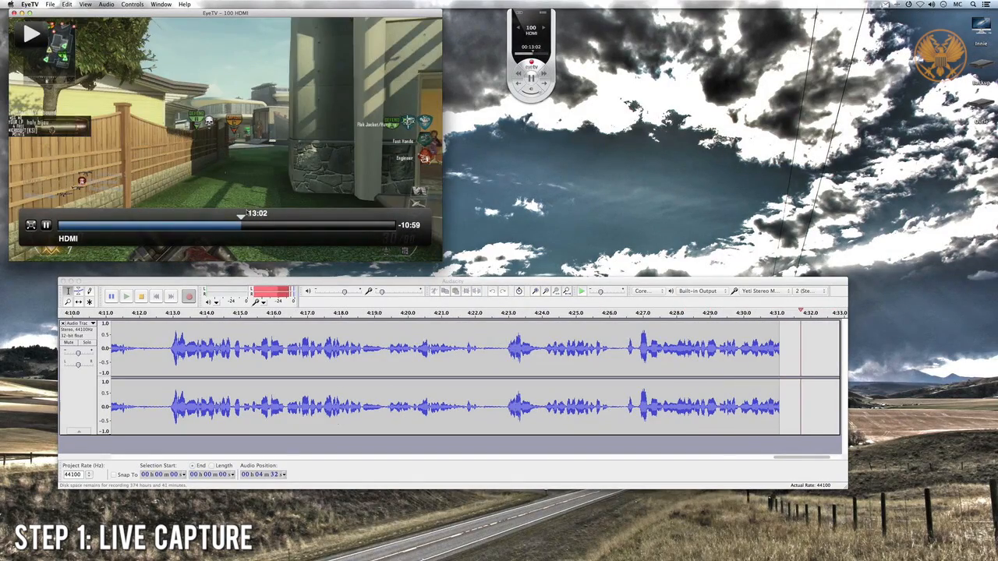
{"action": "mouse_move", "coordinate": [244, 215]}
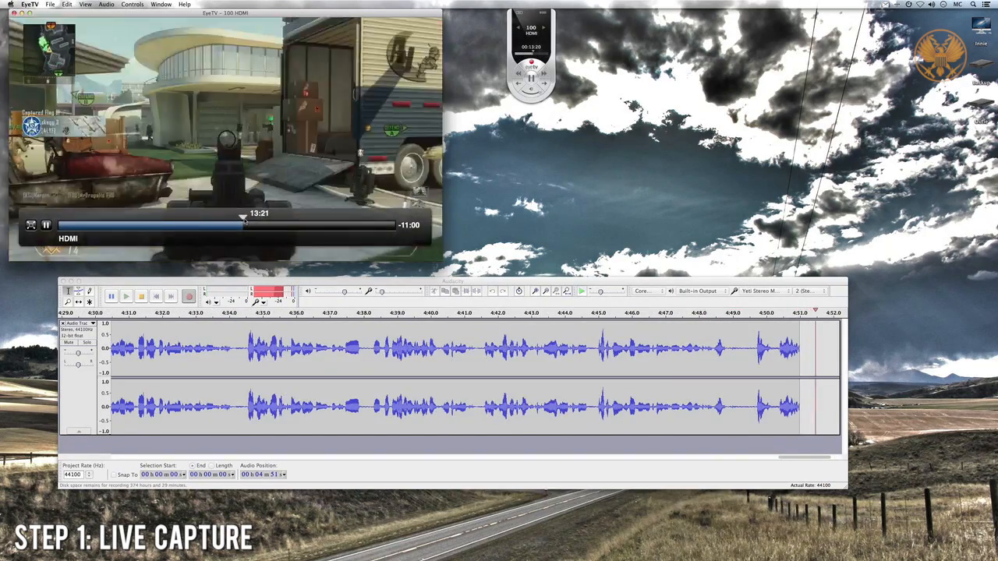
{"action": "left_click", "coordinate": [241, 225]}
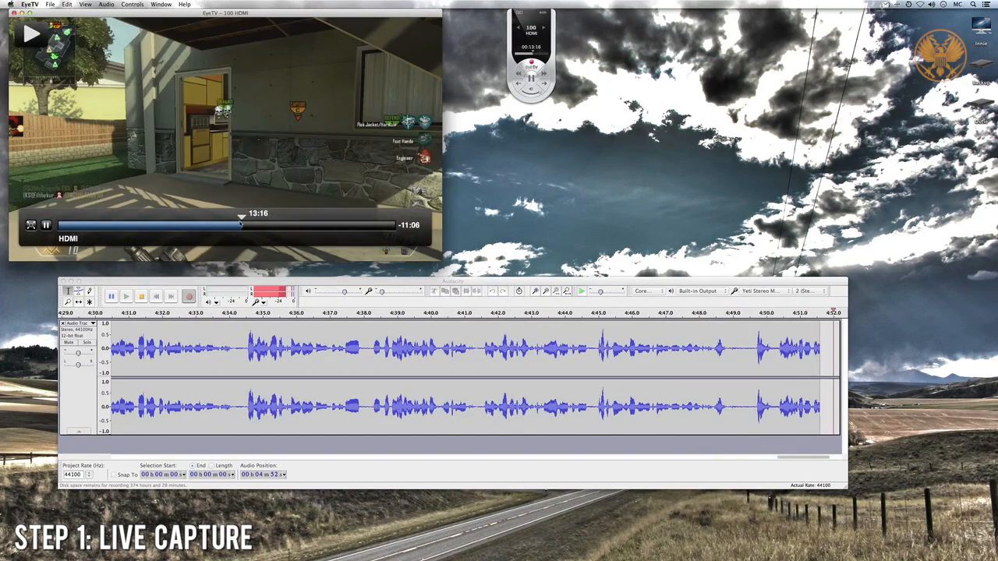
{"action": "left_click", "coordinate": [532, 64]}
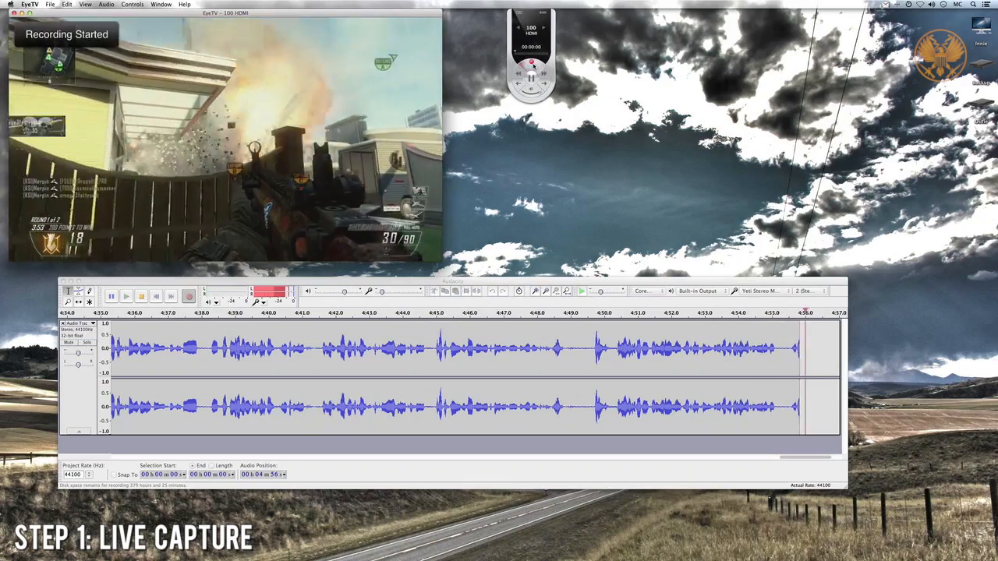
{"action": "left_click", "coordinate": [533, 64]}
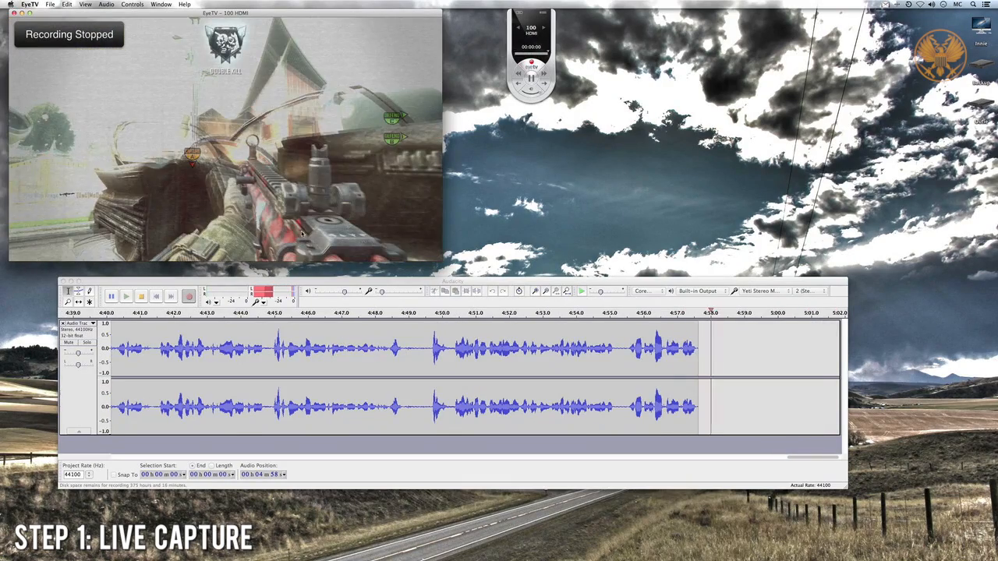
- Rename the newest Live Recording, dated Sep 15, 2013 8:22 AM, to "test video" in the EyeTV recordings list
{"action": "left_click", "coordinate": [404, 290]}
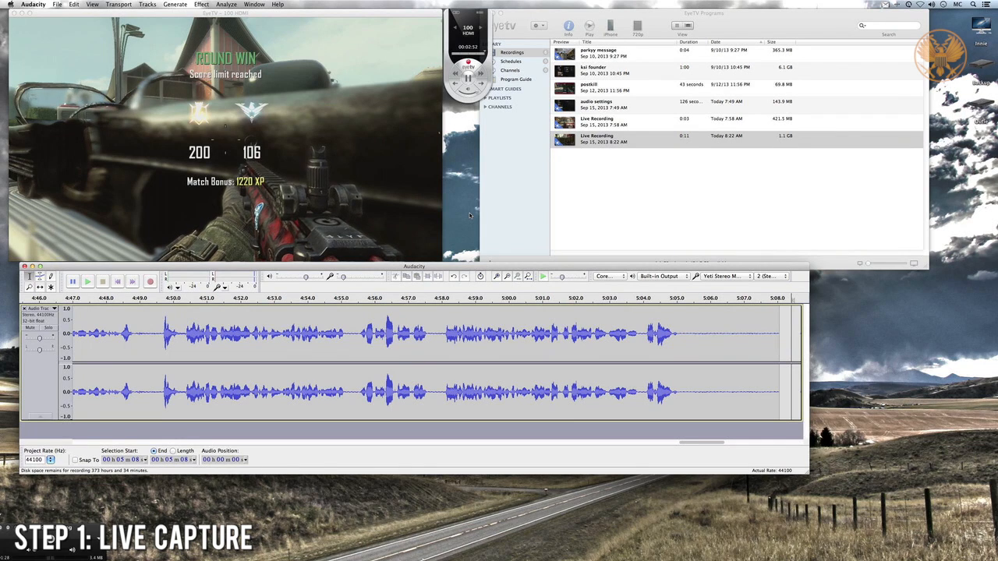
{"action": "left_click", "coordinate": [656, 197]}
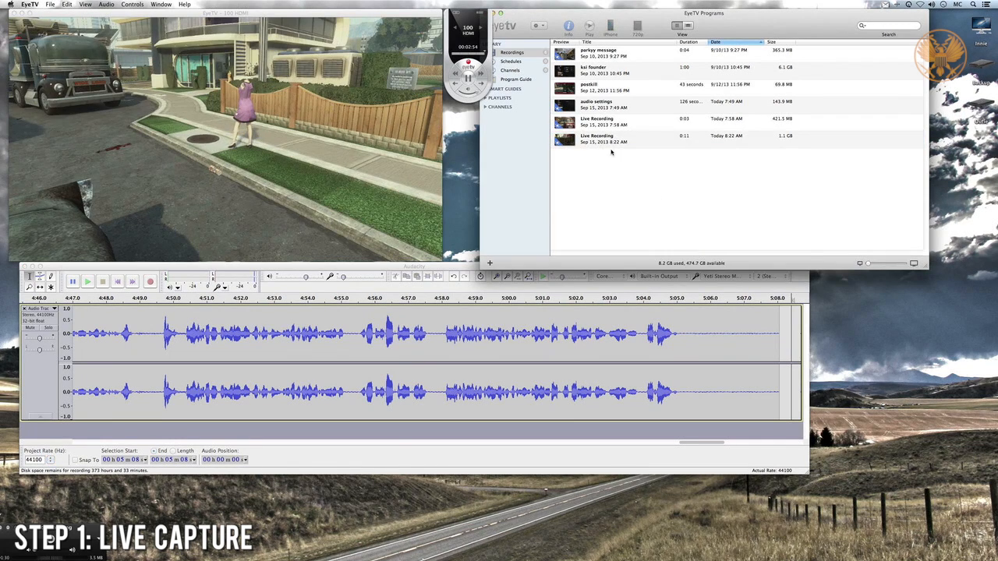
{"action": "left_click", "coordinate": [603, 143]}
{"action": "right_click", "coordinate": [610, 140]}
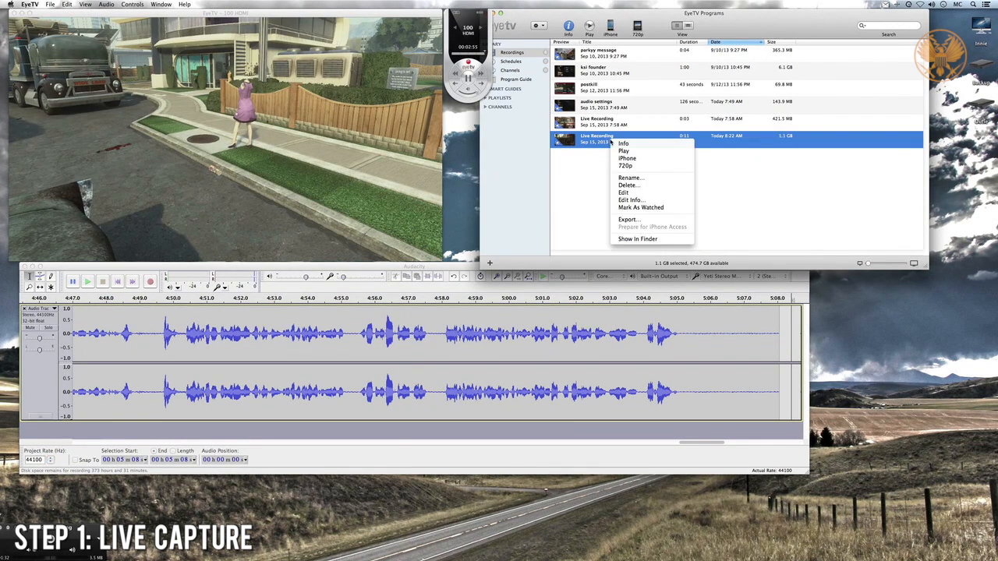
{"action": "left_click", "coordinate": [631, 180]}
{"action": "type", "text": "t"}
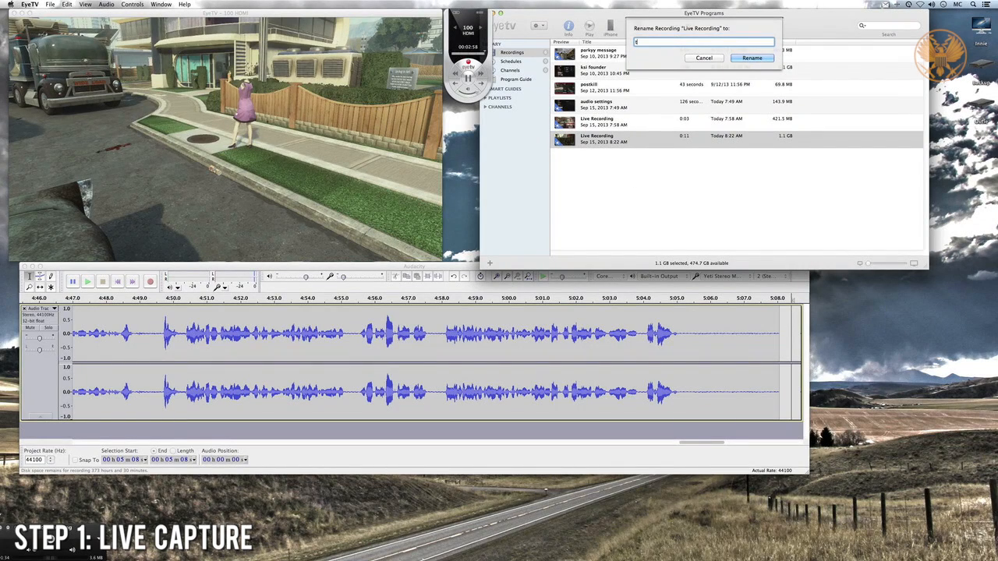
{"action": "type", "text": "est video"}
{"action": "left_click", "coordinate": [751, 59]}
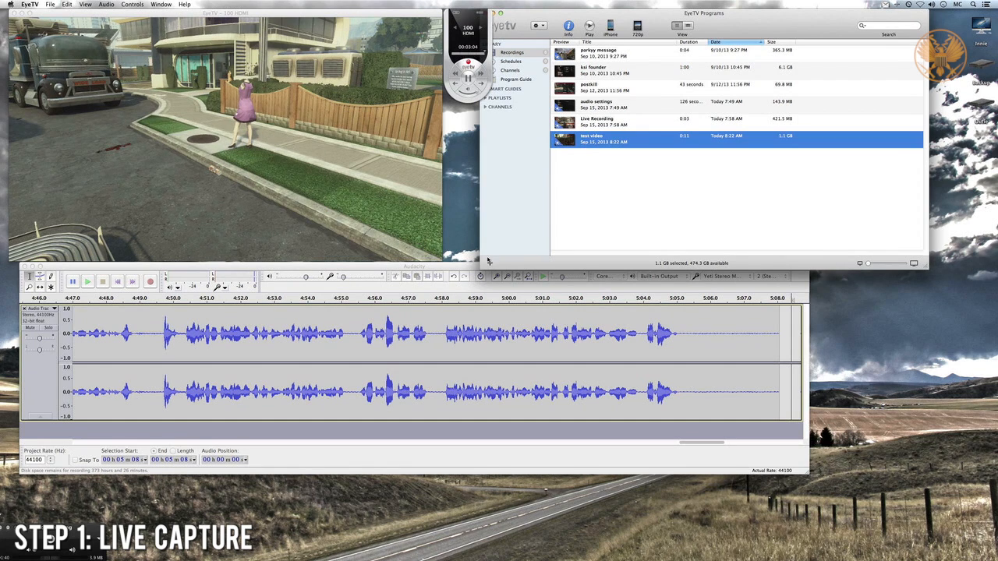
- Switch to Audacity and export the commentary audio to the Desktop as "test video" in AIFF (Apple) signed 16 bit PCM format with blank metadata
{"action": "left_click", "coordinate": [544, 343]}
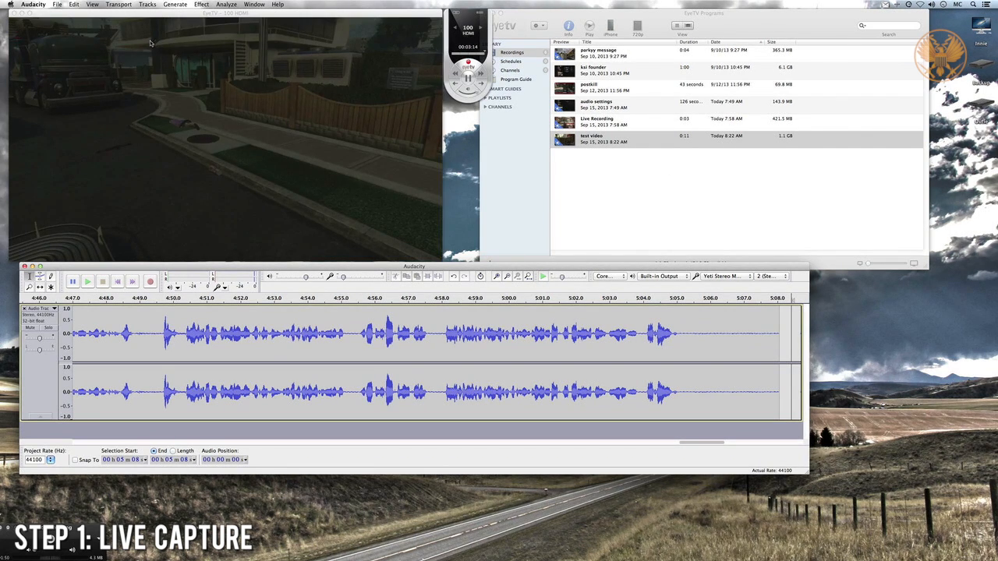
{"action": "left_click", "coordinate": [57, 5]}
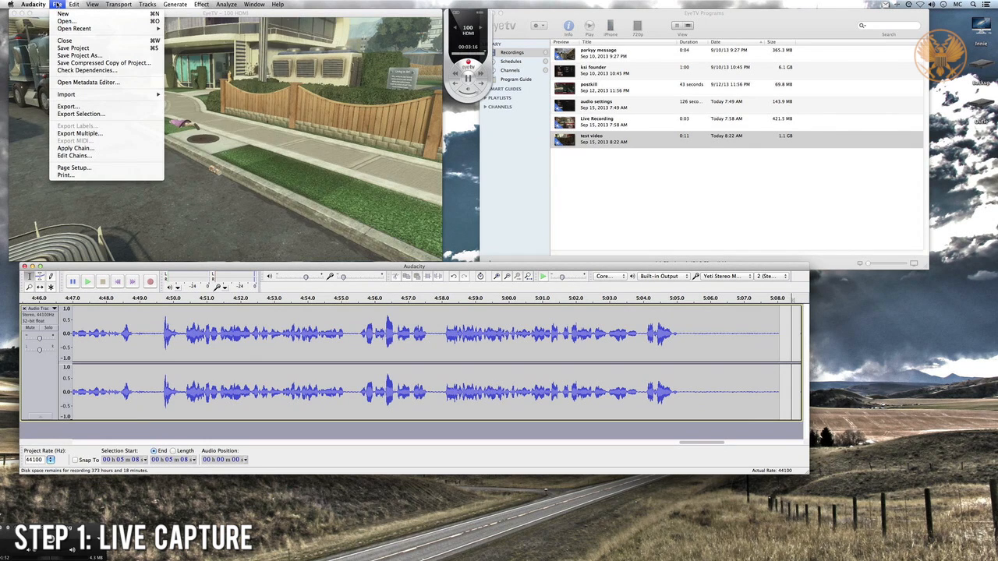
{"action": "left_click", "coordinate": [145, 107]}
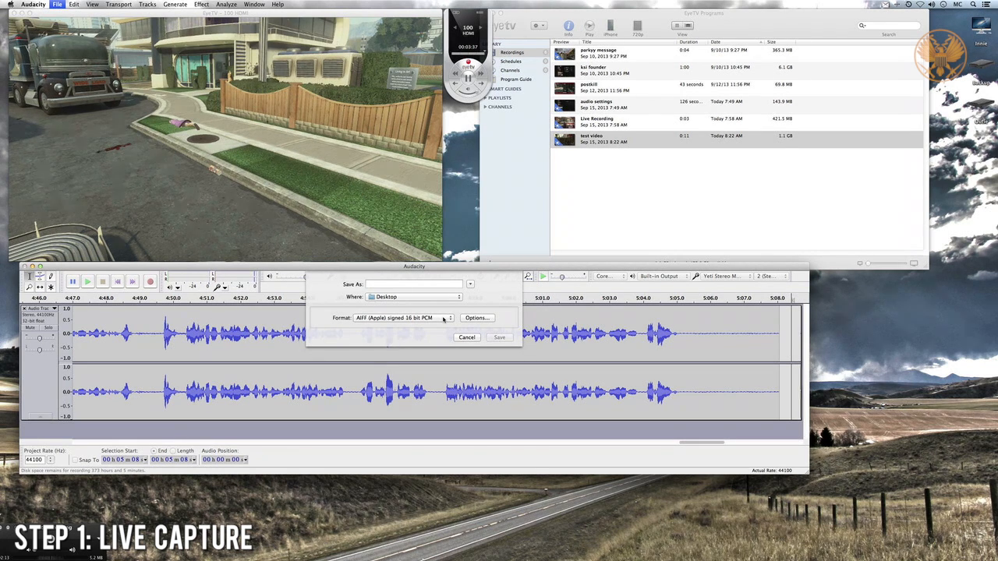
{"action": "type", "text": "test video"}
{"action": "left_click", "coordinate": [500, 338]}
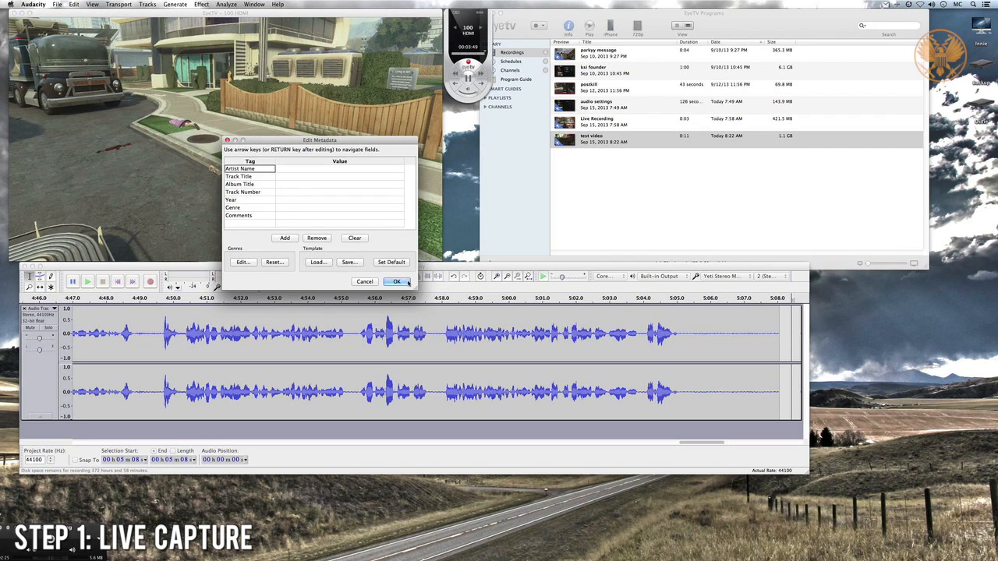
{"action": "key", "text": "Return"}
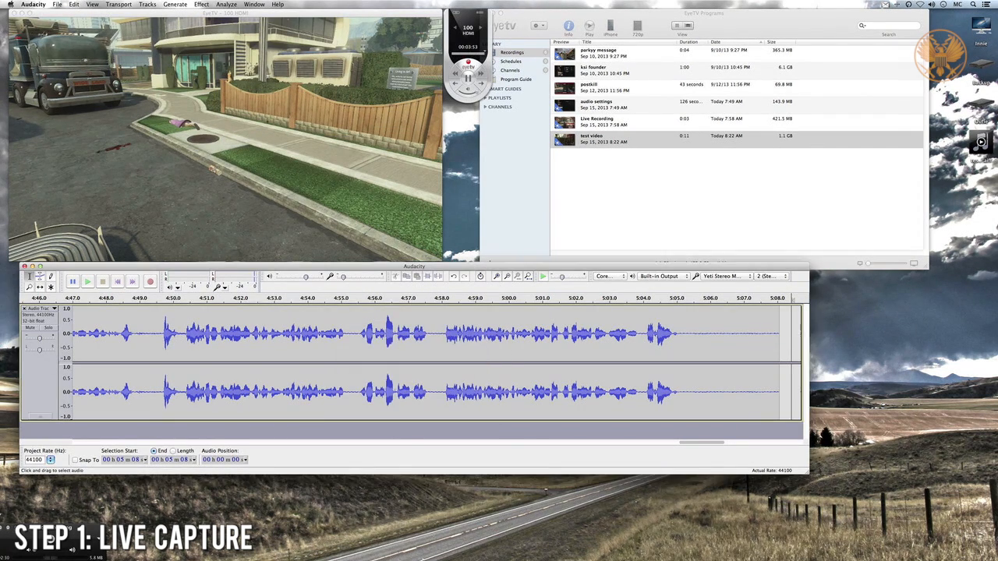
{"action": "left_click", "coordinate": [980, 161]}
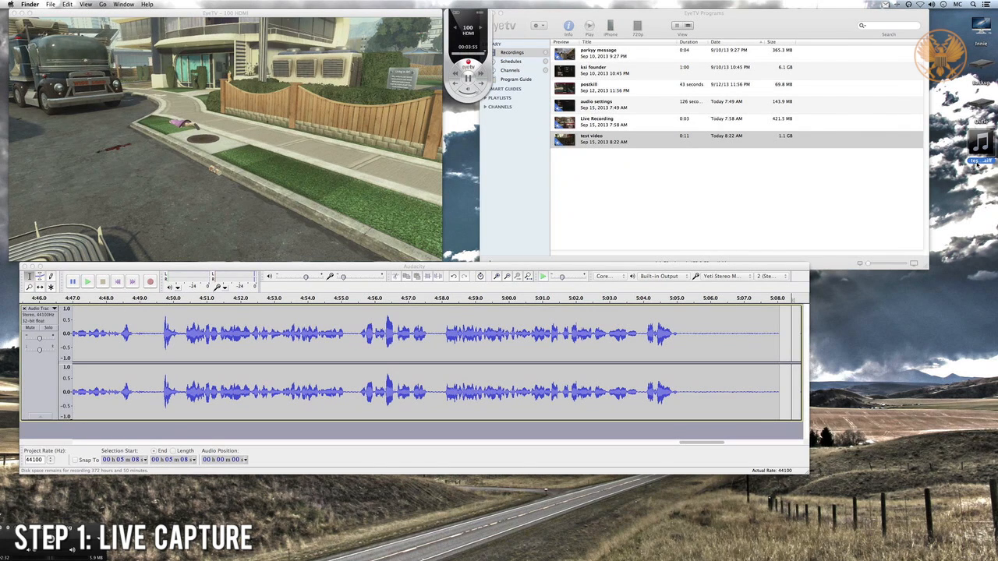
- Switch to EyeTV and export the "test video" recording to the Desktop in HD 720p format, keeping the suggested file name
{"action": "left_click_drag", "start_coordinate": [728, 25], "coordinate": [698, 25]}
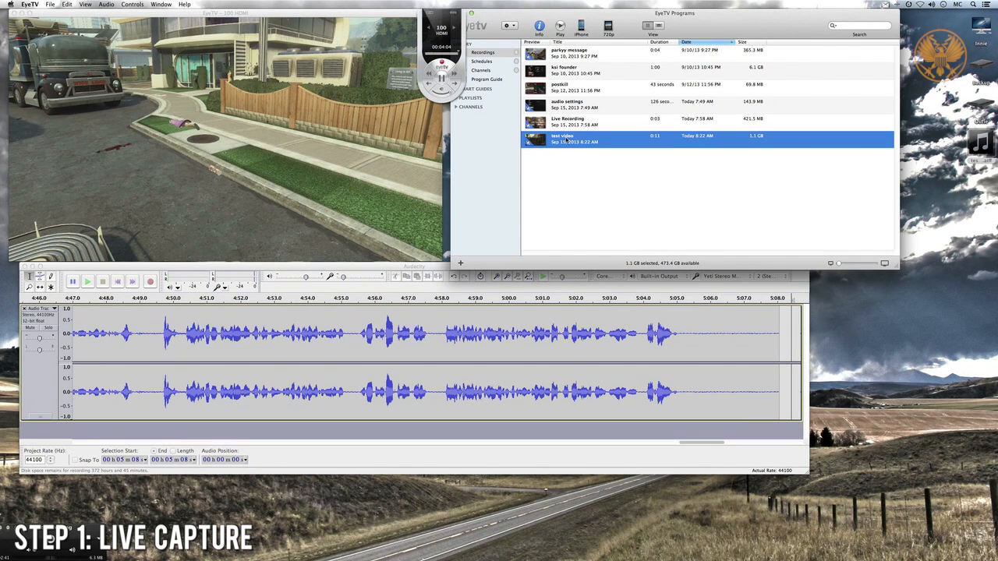
{"action": "right_click", "coordinate": [568, 142]}
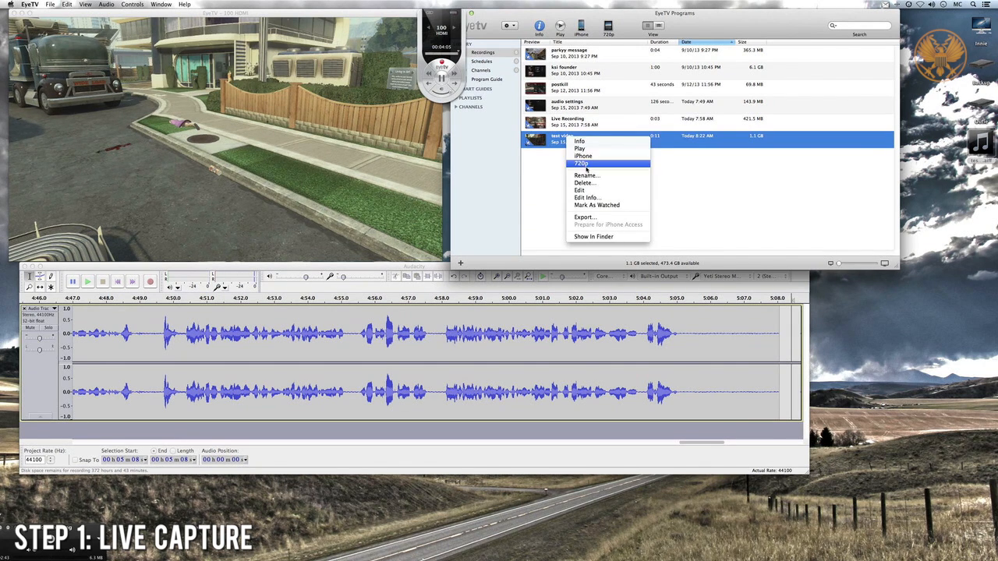
{"action": "left_click", "coordinate": [589, 218]}
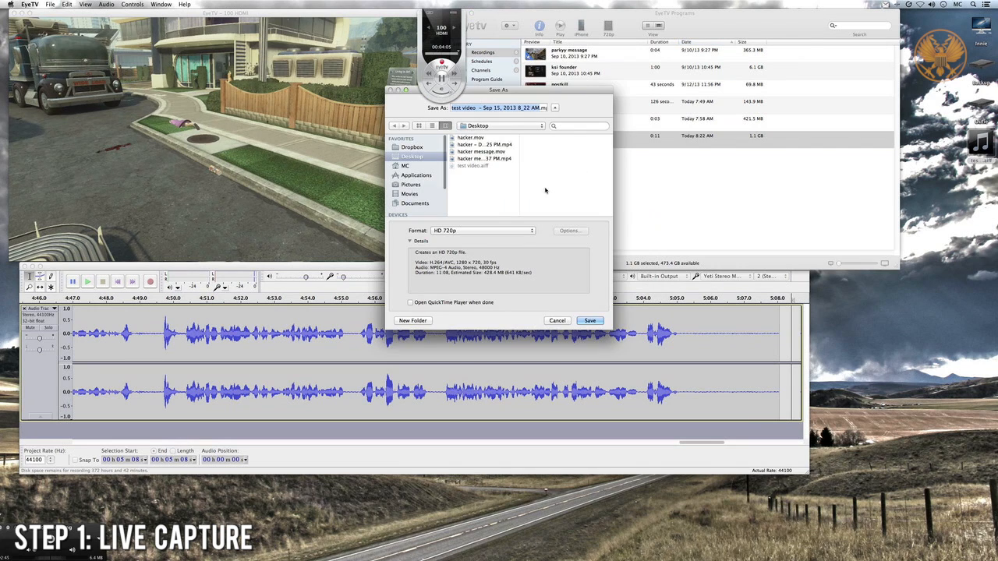
{"action": "left_click", "coordinate": [490, 232]}
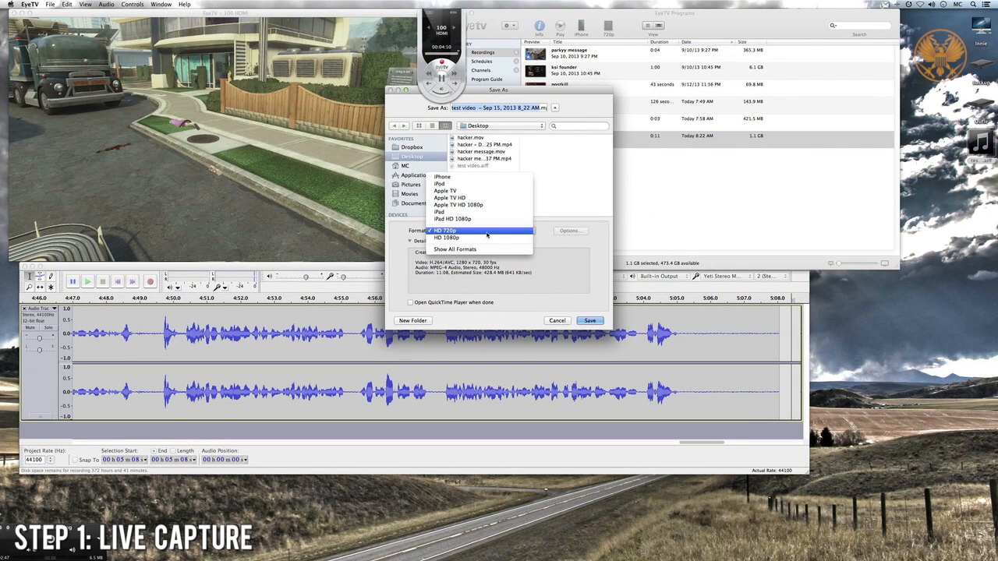
{"action": "left_click", "coordinate": [481, 233]}
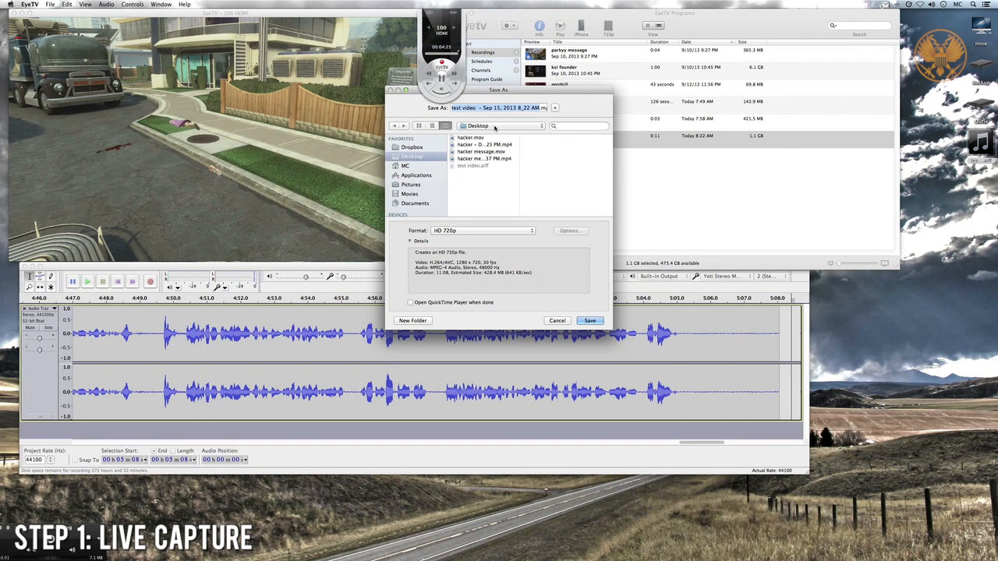
{"action": "key", "text": "Return"}
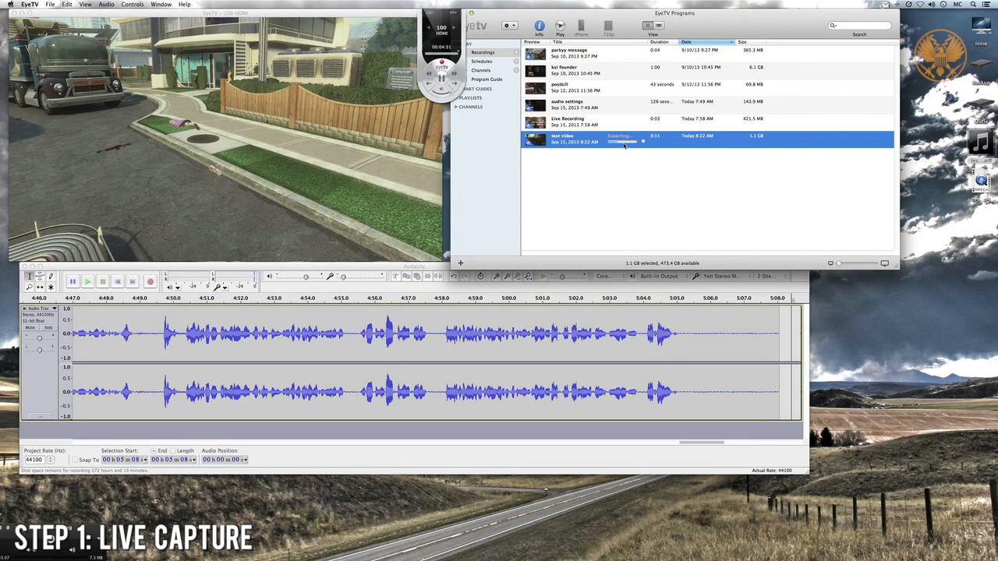
{"action": "left_click", "coordinate": [984, 180]}
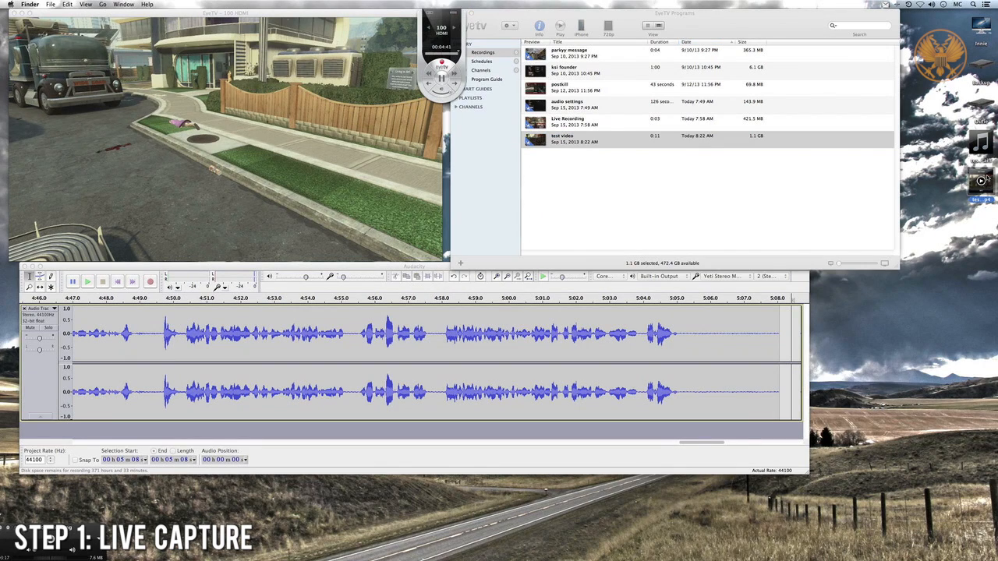
{"action": "left_click", "coordinate": [982, 141]}
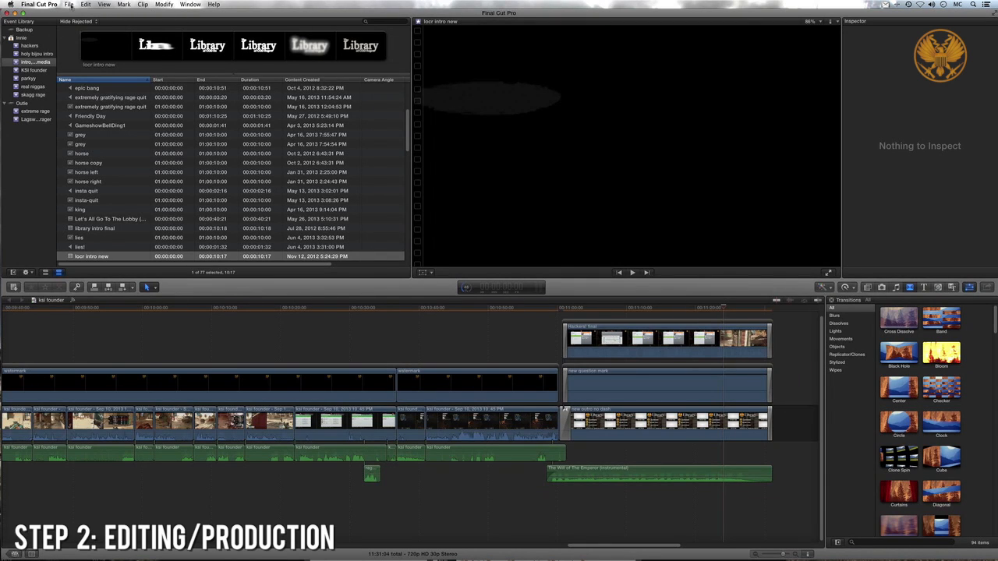
- Create a new event named "test video" in the Event Library
{"action": "left_click", "coordinate": [69, 5]}
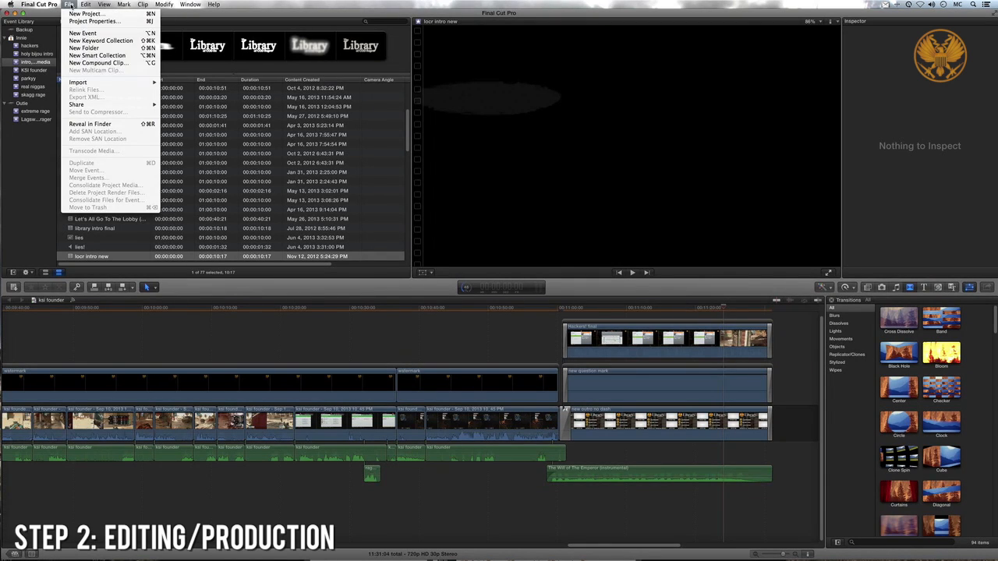
{"action": "left_click", "coordinate": [83, 33]}
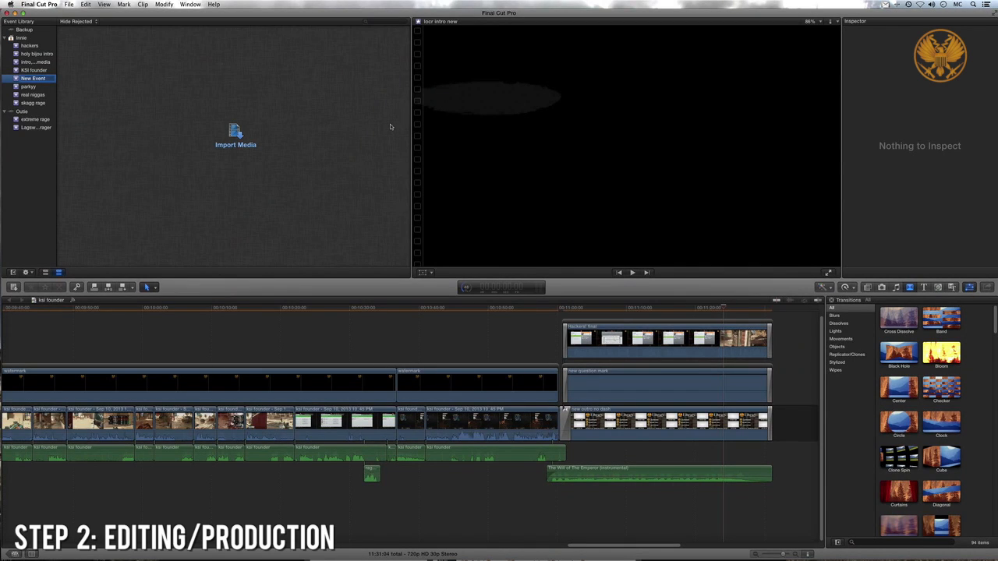
{"action": "type", "text": "test video"}
{"action": "key", "text": "Return"}
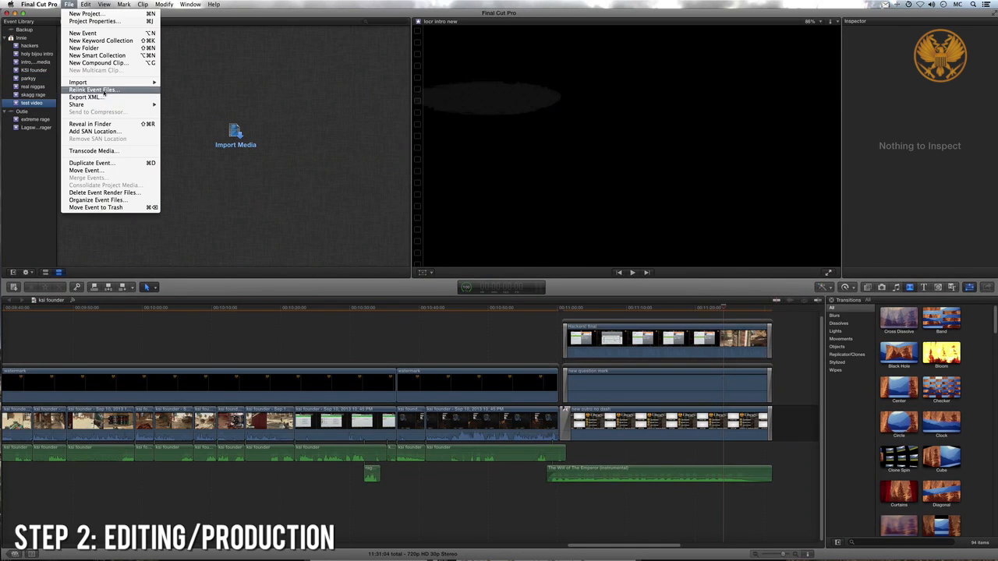
- Import the "test video - Sep 15, 2013 8_22 AM.mp4" gameplay and "test video.aiff" commentary from the Desktop into the "test video" event
{"action": "mouse_move", "coordinate": [129, 85]}
{"action": "left_click", "coordinate": [179, 83]}
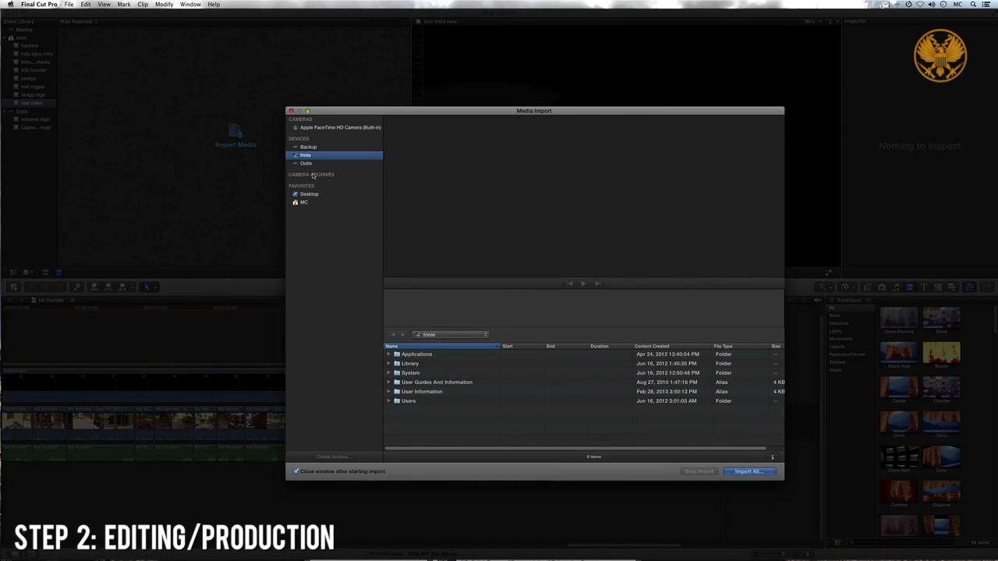
{"action": "left_click", "coordinate": [310, 194]}
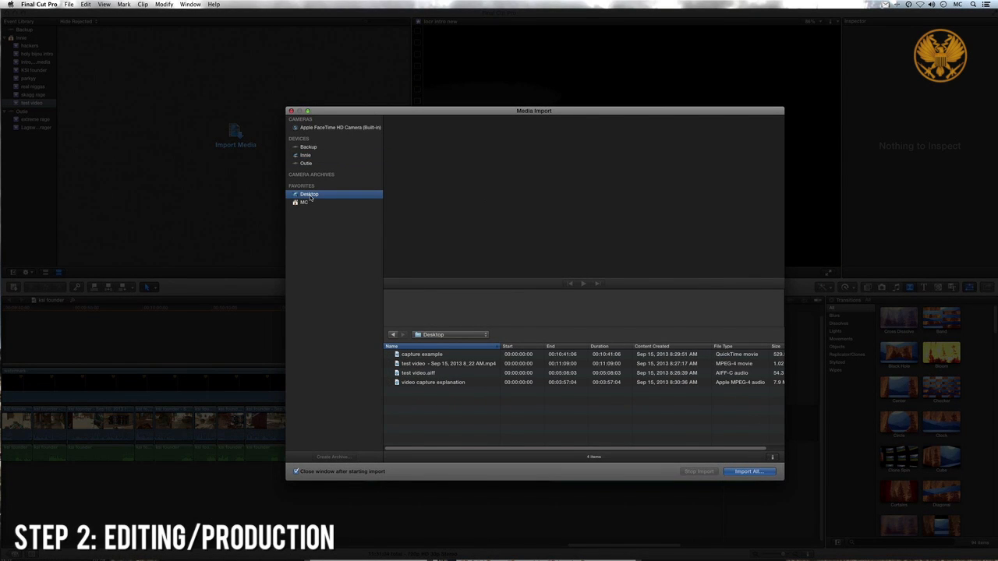
{"action": "left_click", "coordinate": [421, 364]}
{"action": "left_click", "coordinate": [421, 373], "text": "shift"}
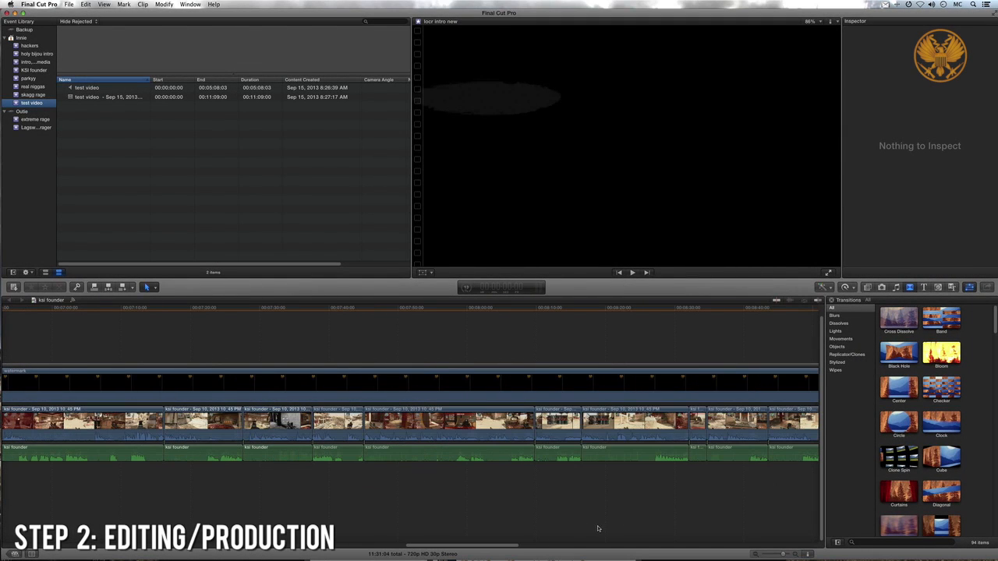
- Create a new project named "test video" with "test video" as its default event
{"action": "left_click", "coordinate": [70, 4]}
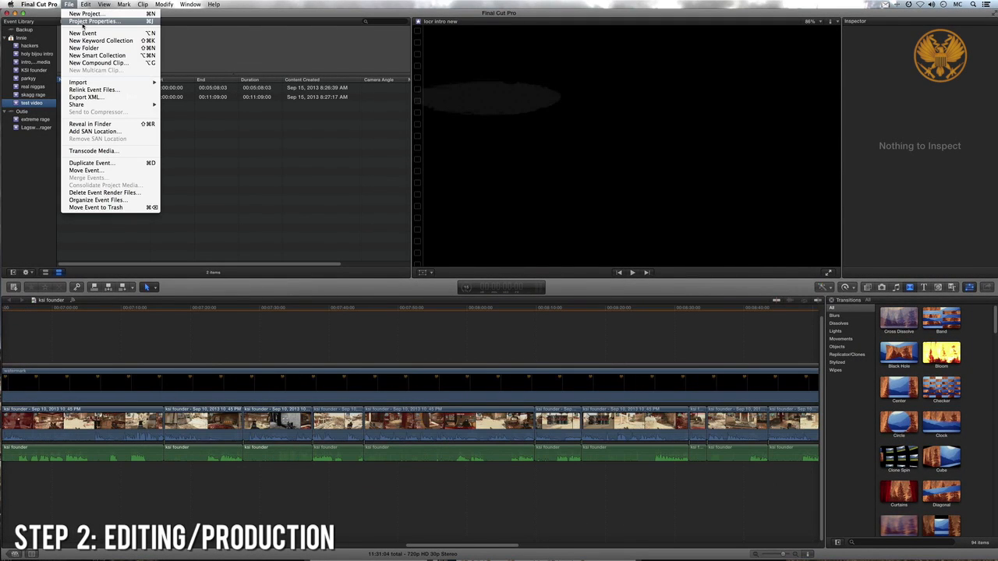
{"action": "left_click", "coordinate": [81, 15]}
{"action": "type", "text": "test video"}
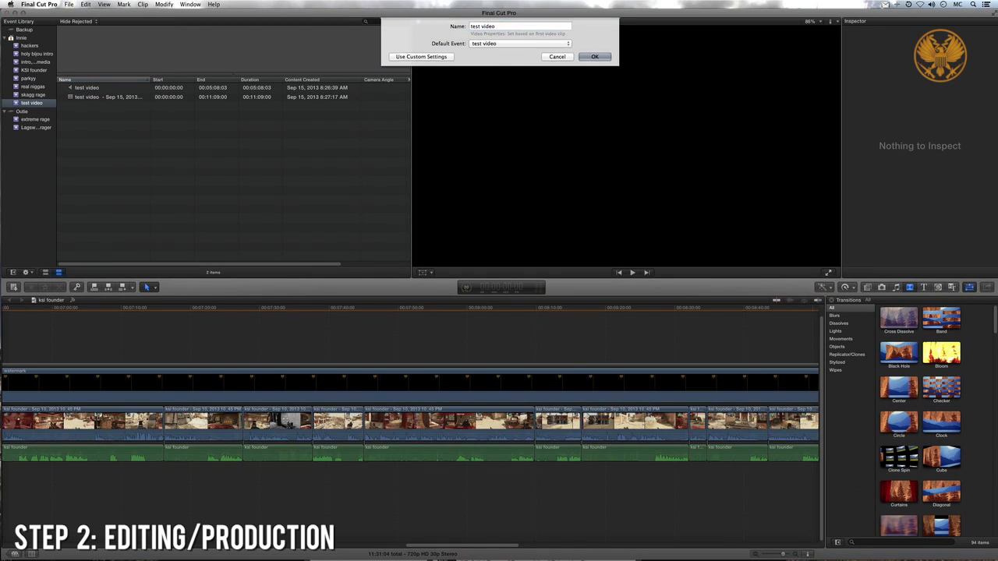
{"action": "key", "text": "Return"}
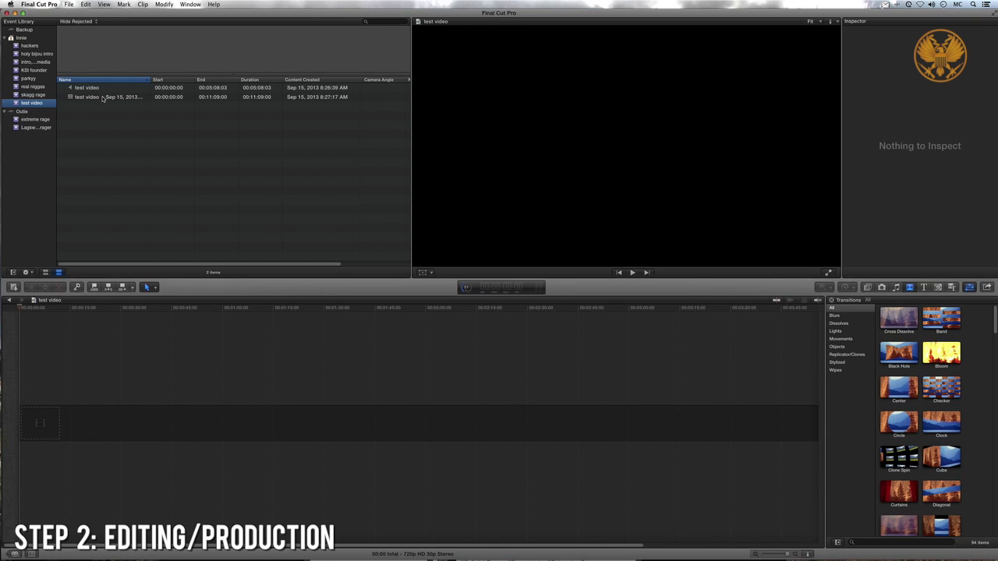
- Append the "test video - Sep 15, 2013" gameplay clip to the empty project timeline and fit its full length in view
{"action": "left_click", "coordinate": [100, 98]}
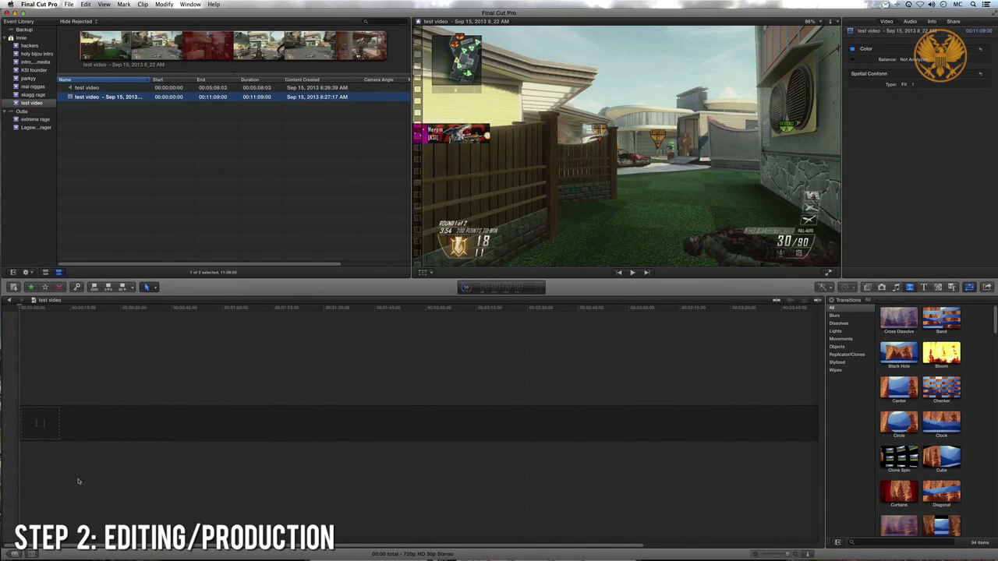
{"action": "key", "text": "e"}
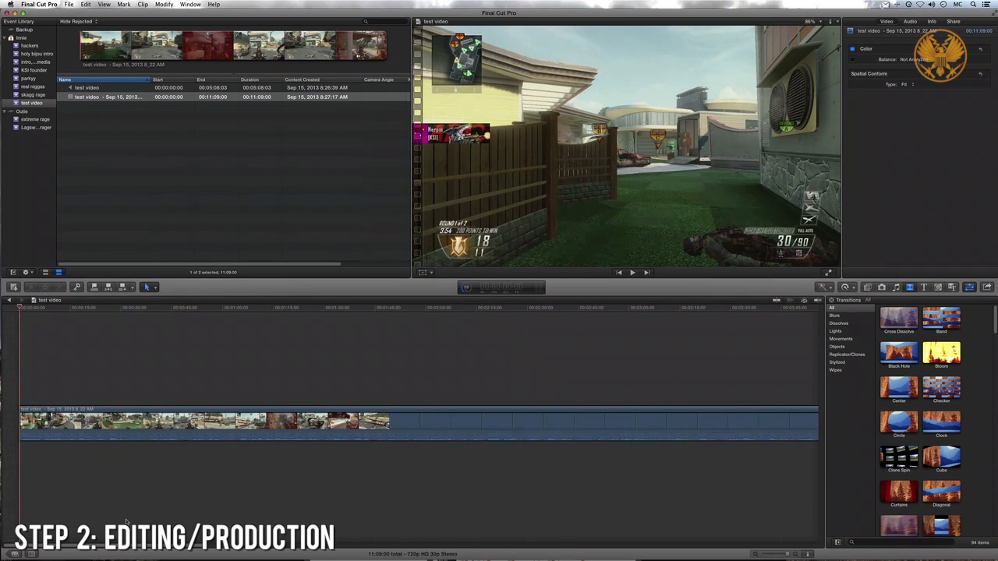
{"action": "left_click", "coordinate": [756, 554]}
{"action": "left_click", "coordinate": [756, 554]}
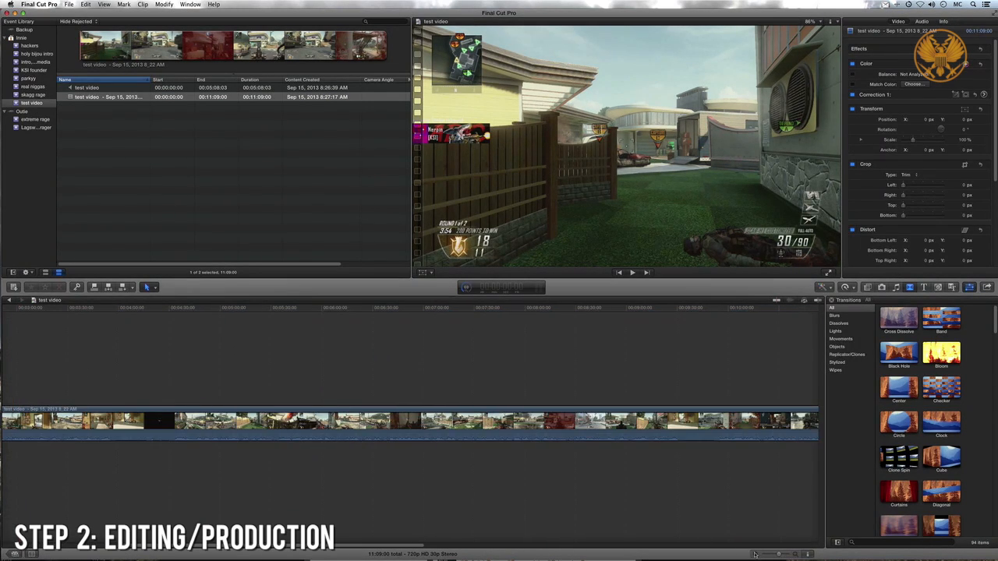
{"action": "left_click", "coordinate": [756, 554]}
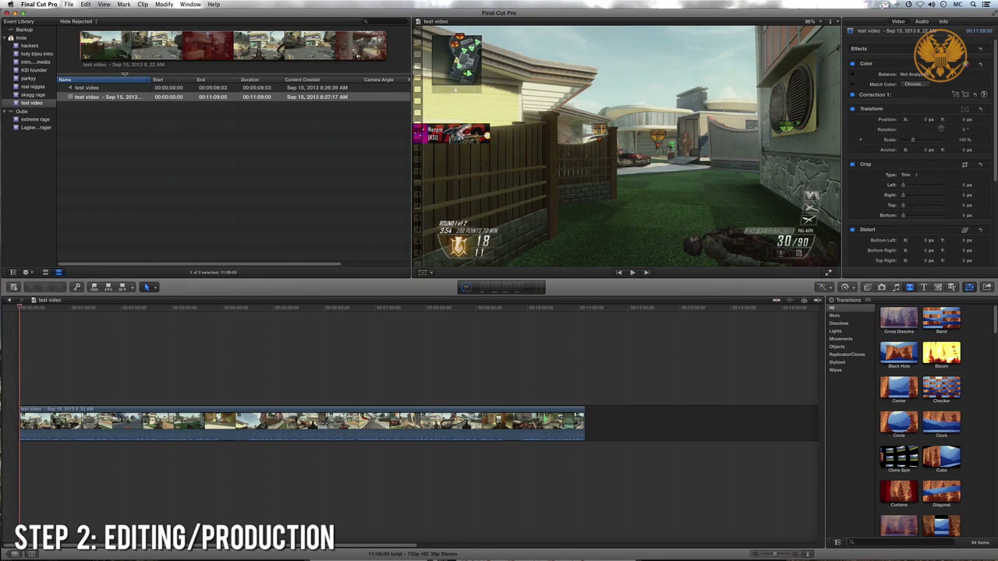
- Attach the commentary audio clip beneath the gameplay clip, aligning its end with the end of the gameplay
{"action": "left_click", "coordinate": [99, 89]}
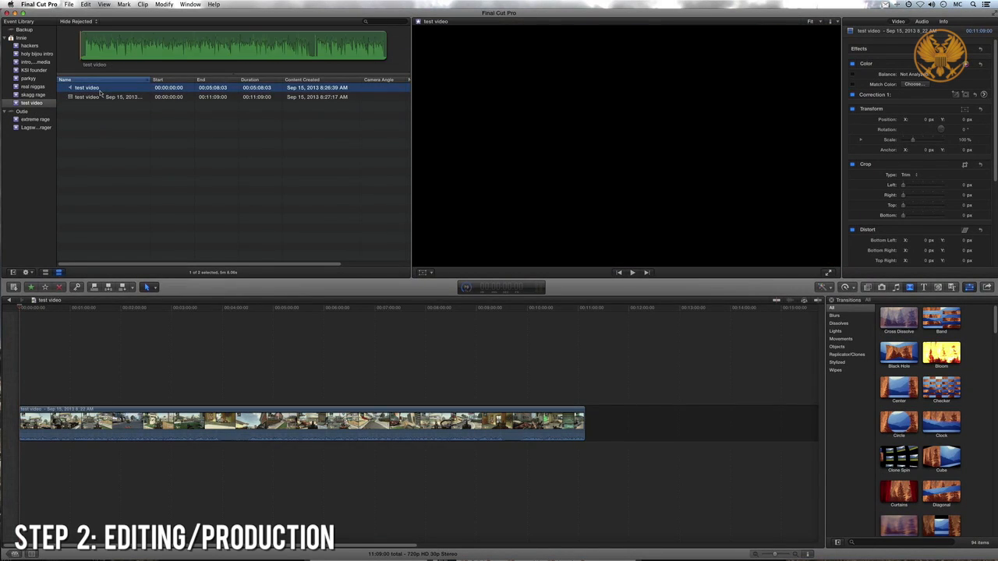
{"action": "left_click", "coordinate": [101, 49]}
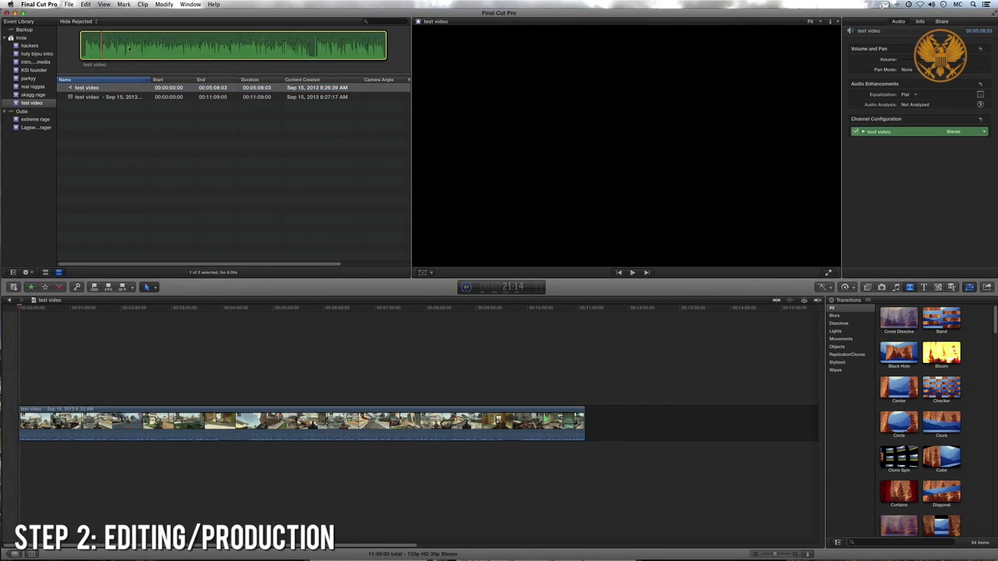
{"action": "left_click_drag", "start_coordinate": [144, 42], "coordinate": [565, 407]}
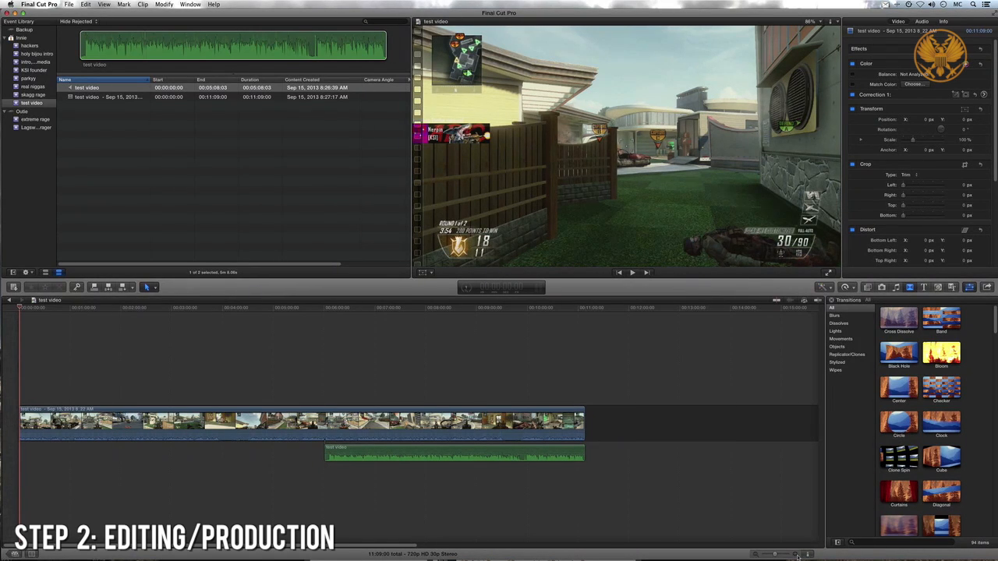
- Shift the commentary clip slightly earlier to sync it with the gameplay, and play back from around 9:10 to check the timing
{"action": "left_click", "coordinate": [796, 556]}
{"action": "scroll", "coordinate": [707, 526], "scroll_direction": "right", "scroll_amount": 5}
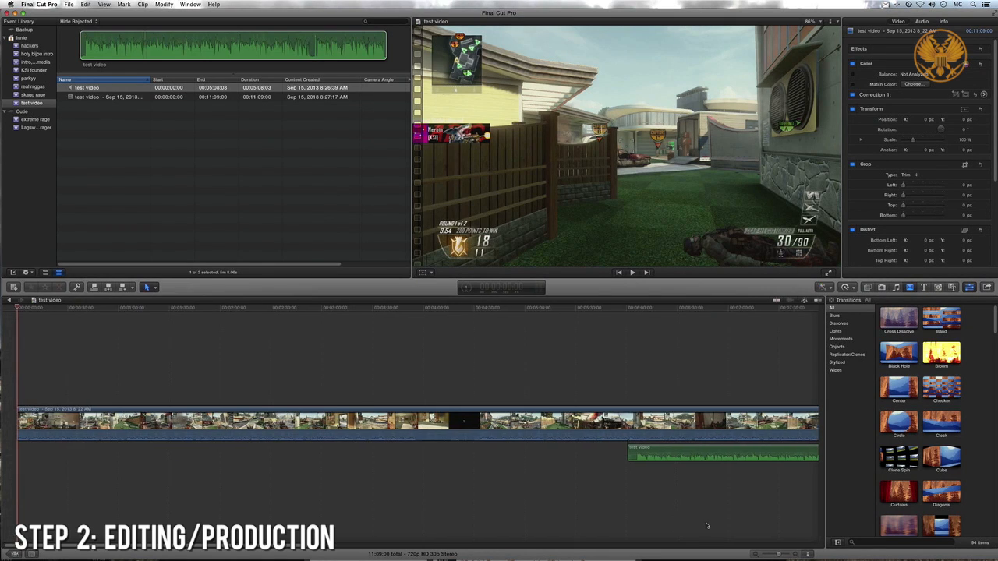
{"action": "scroll", "coordinate": [707, 525], "scroll_direction": "right", "scroll_amount": 10}
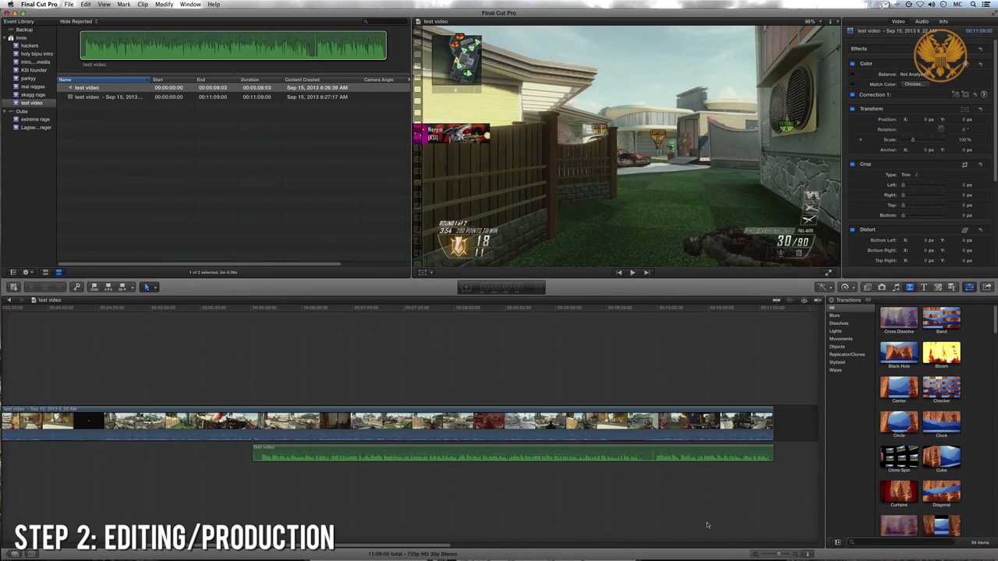
{"action": "left_click_drag", "start_coordinate": [653, 454], "coordinate": [644, 452]}
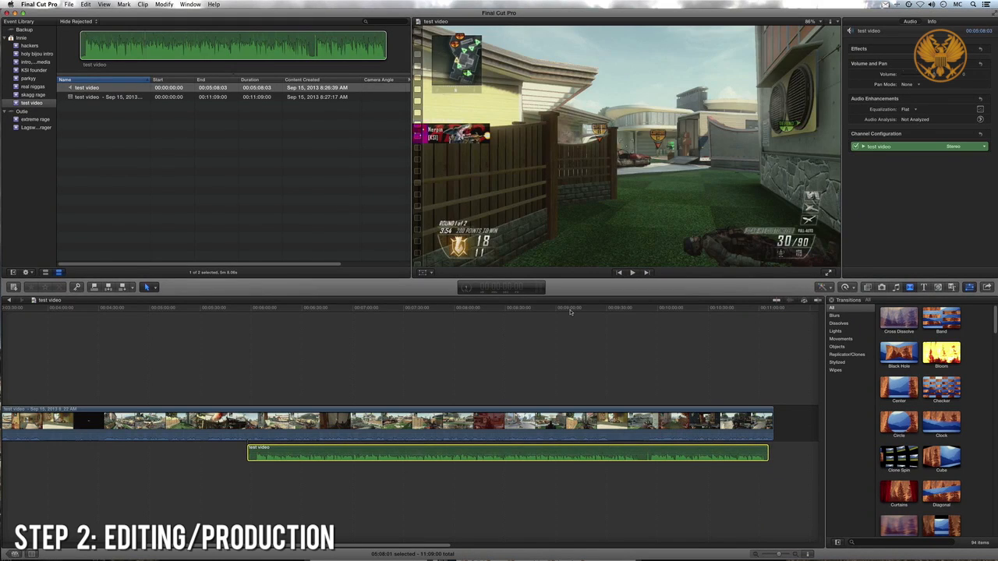
{"action": "left_click", "coordinate": [571, 310]}
{"action": "key", "text": "space"}
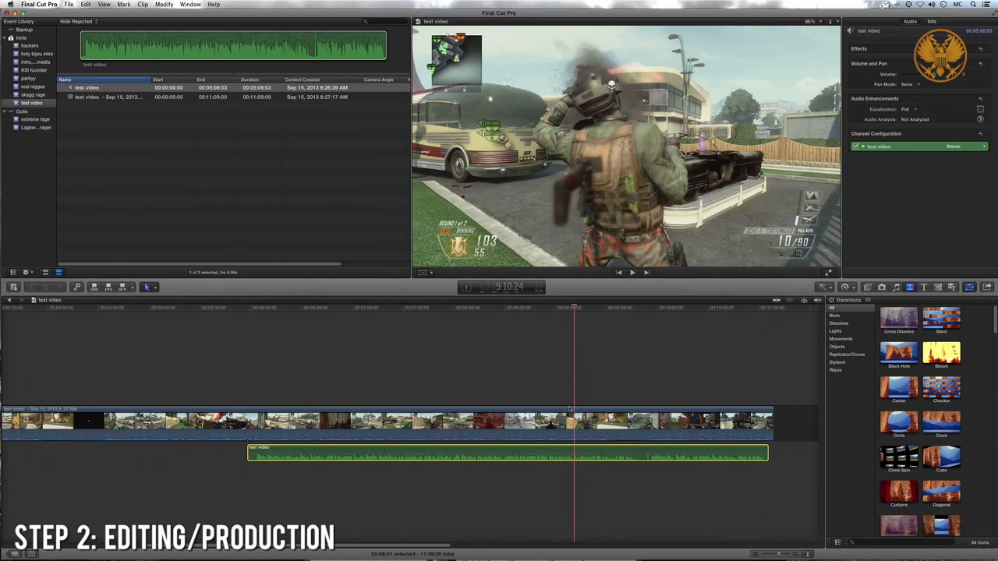
- Split the gameplay clip at 5:57:16, where the commentary starts, and delete the gameplay before that point
{"action": "left_click", "coordinate": [249, 309]}
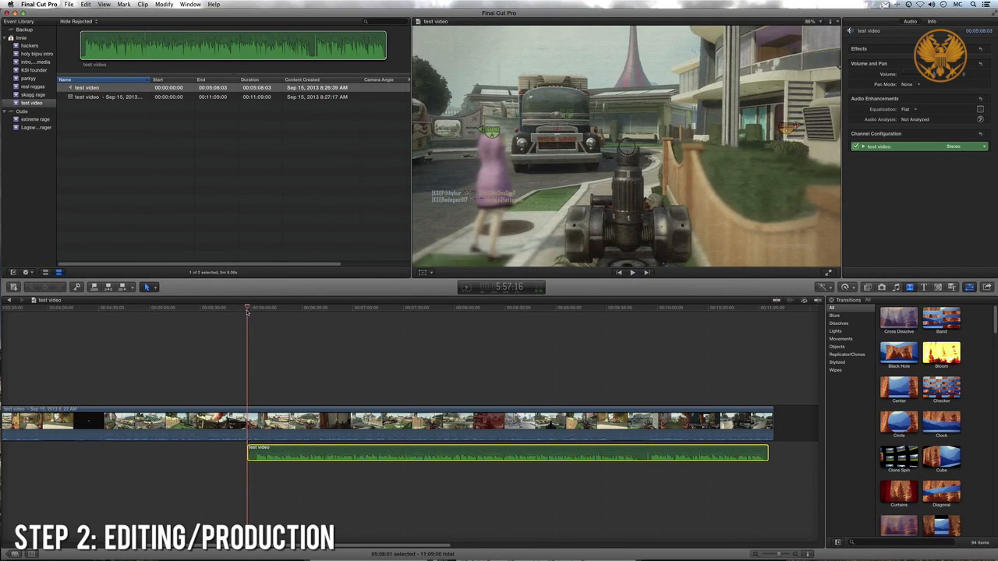
{"action": "key", "text": "super+b"}
{"action": "left_click", "coordinate": [221, 425]}
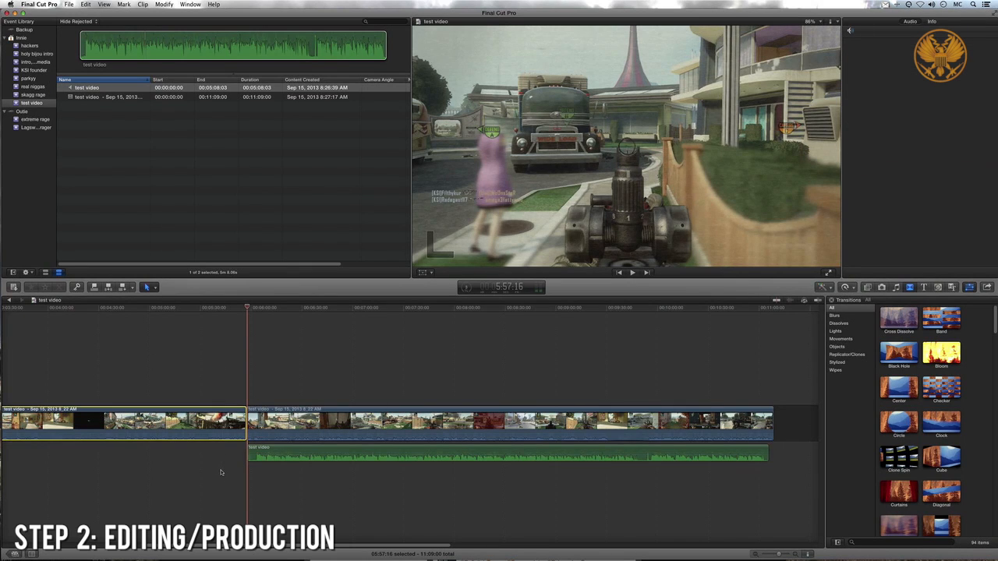
{"action": "key", "text": "Delete"}
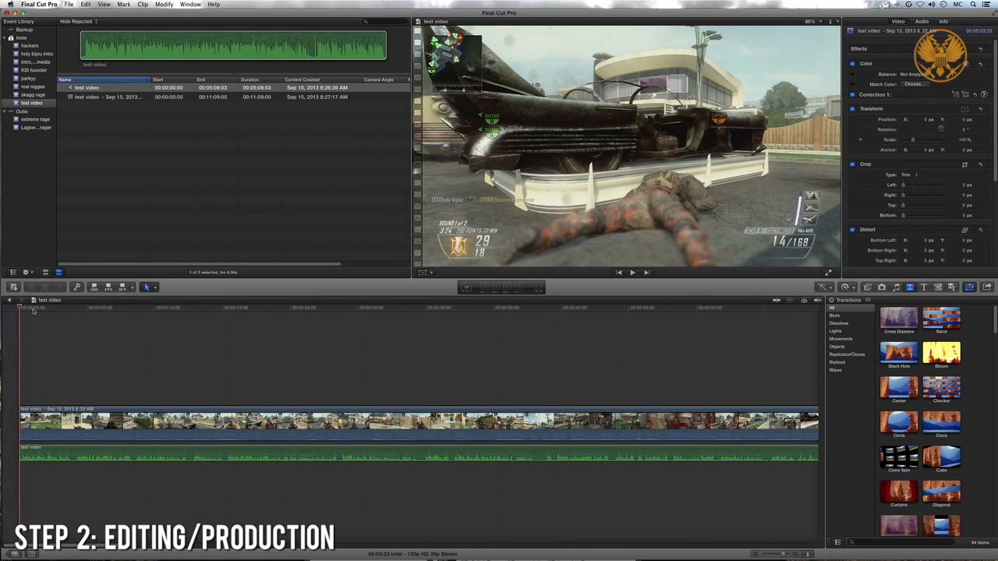
- Split both the gameplay and commentary clips at 4:06 and delete the opening segments before the cut
{"action": "left_click_drag", "start_coordinate": [33, 311], "coordinate": [117, 310]}
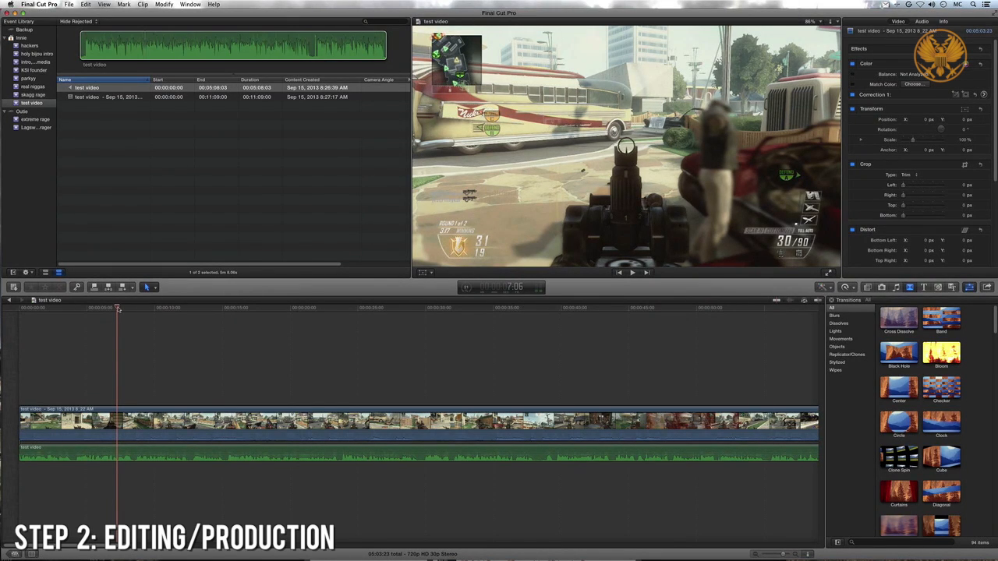
{"action": "left_click_drag", "start_coordinate": [118, 309], "coordinate": [77, 345]}
{"action": "left_click", "coordinate": [81, 428]}
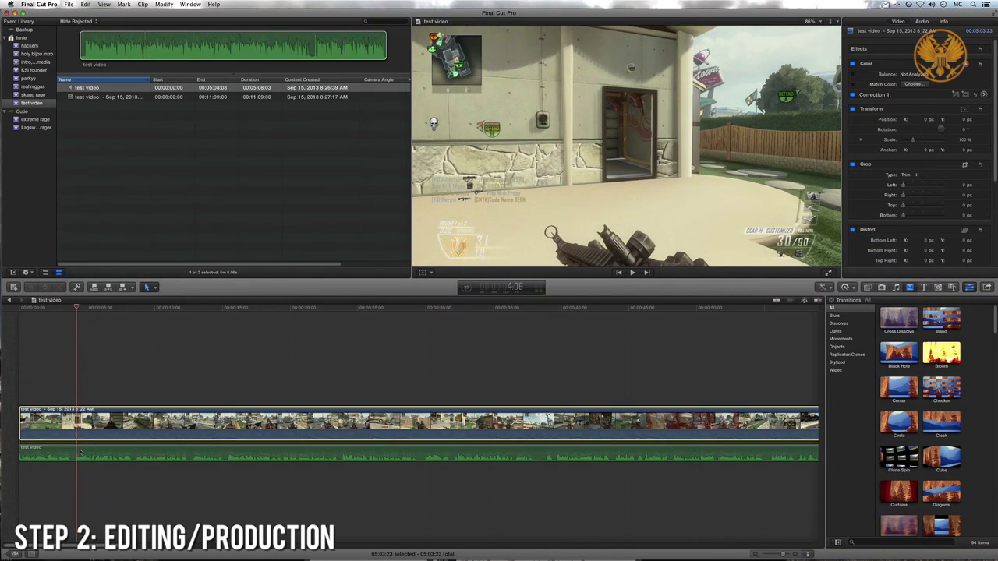
{"action": "left_click", "coordinate": [80, 452]}
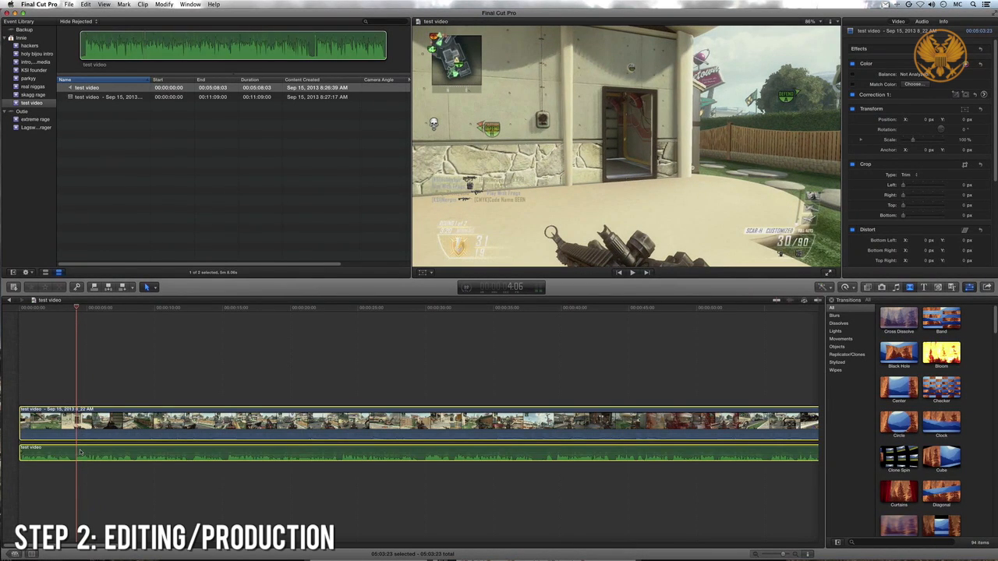
{"action": "key", "text": "super+b"}
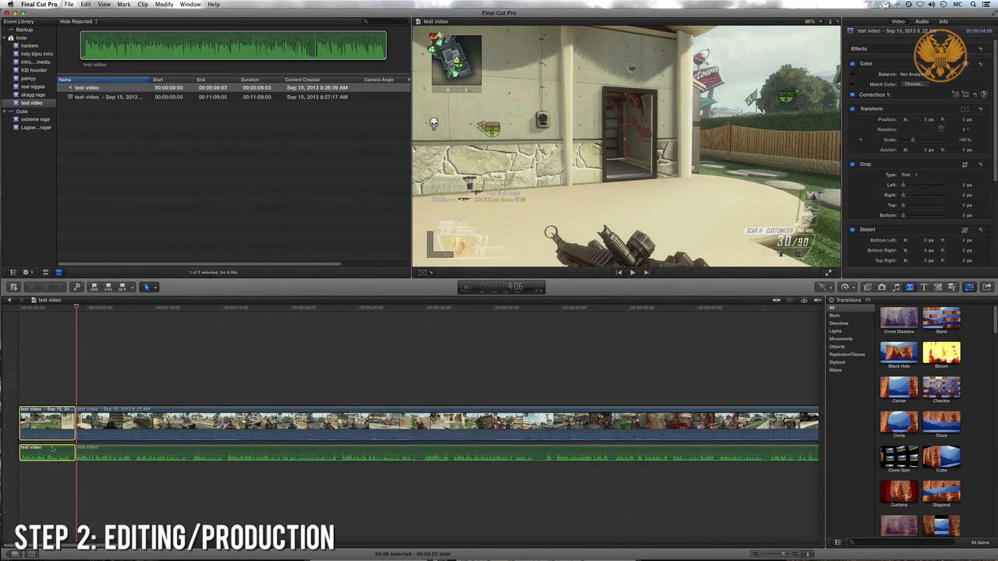
{"action": "key", "text": "Delete"}
- Split both the gameplay and commentary clips at 19:08
{"action": "left_click", "coordinate": [90, 312]}
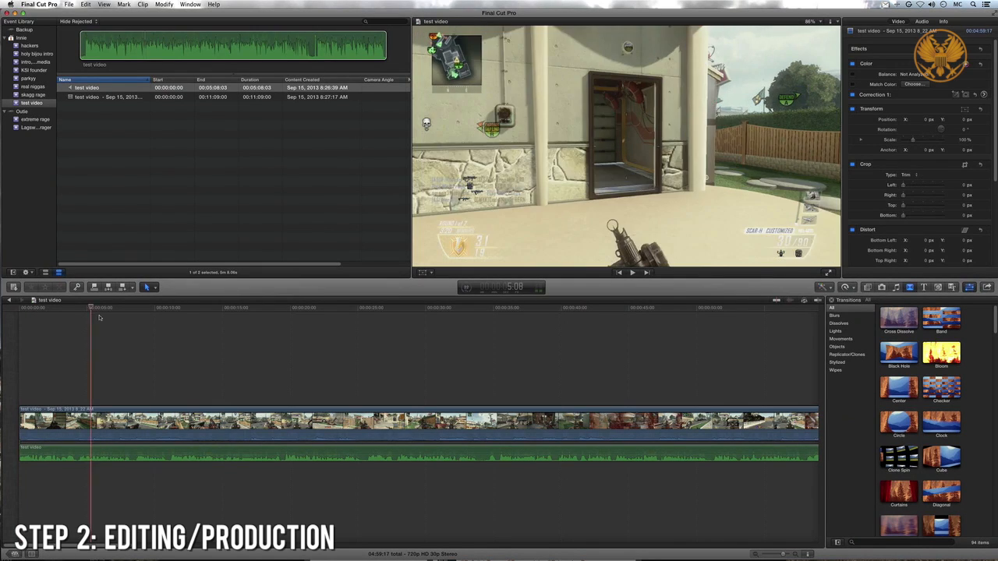
{"action": "left_click_drag", "start_coordinate": [99, 318], "coordinate": [282, 327]}
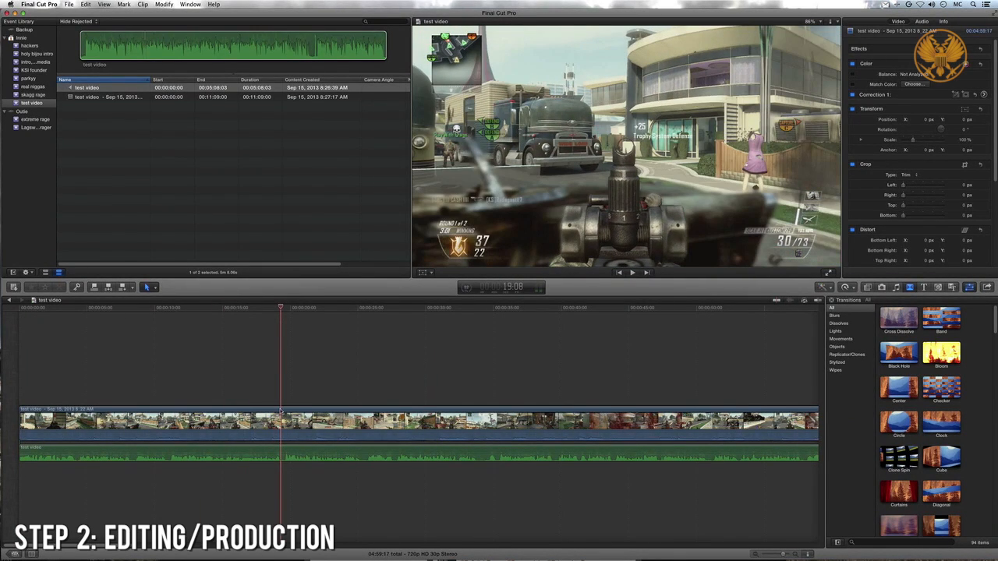
{"action": "left_click", "coordinate": [281, 413]}
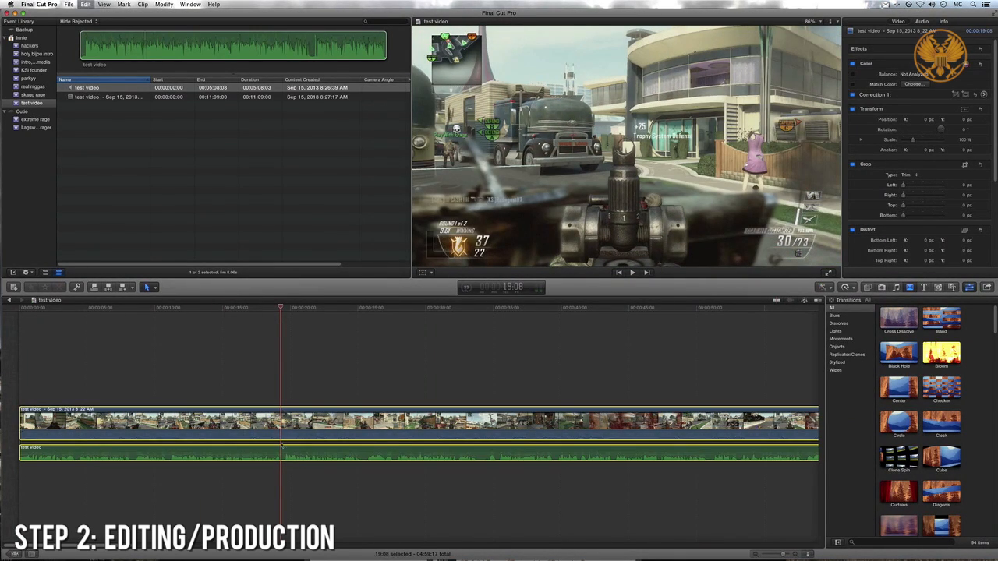
{"action": "key", "text": "super+b"}
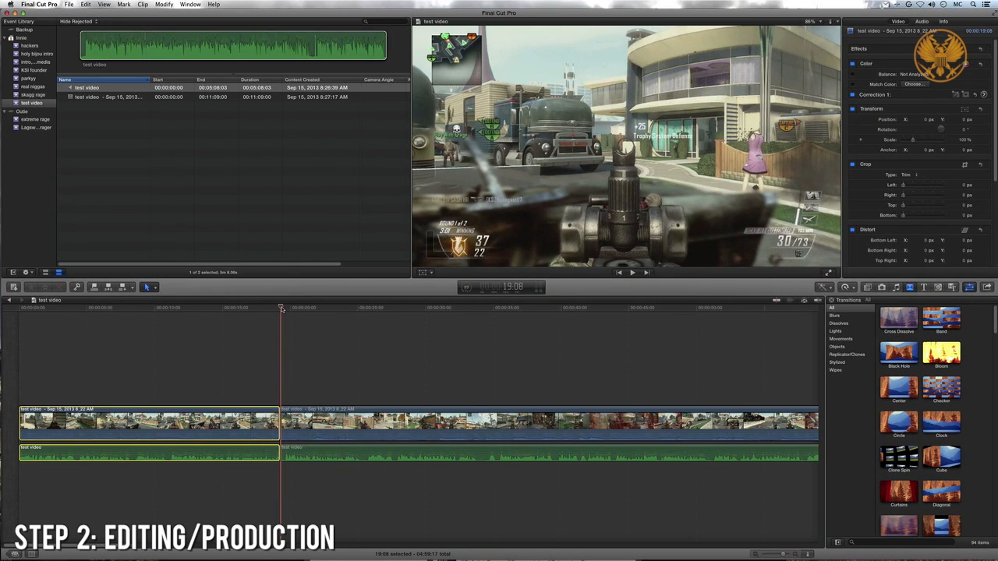
- Split the gameplay and commentary at 37:26 and delete the section of both between the previous cut and this one
{"action": "left_click_drag", "start_coordinate": [282, 310], "coordinate": [533, 324]}
{"action": "left_click", "coordinate": [518, 421]}
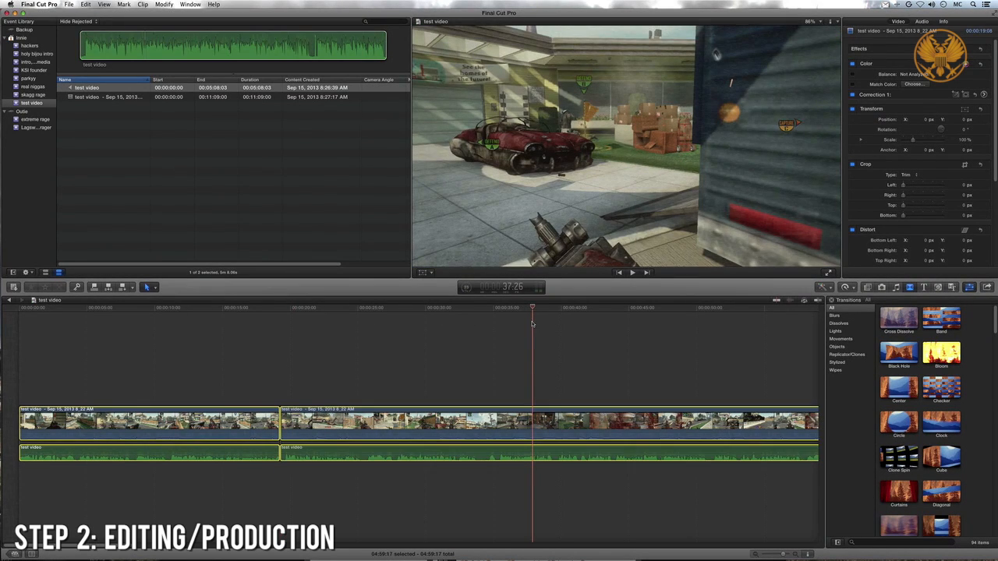
{"action": "key", "text": "super+b"}
{"action": "left_click_drag", "start_coordinate": [482, 535], "coordinate": [475, 372]}
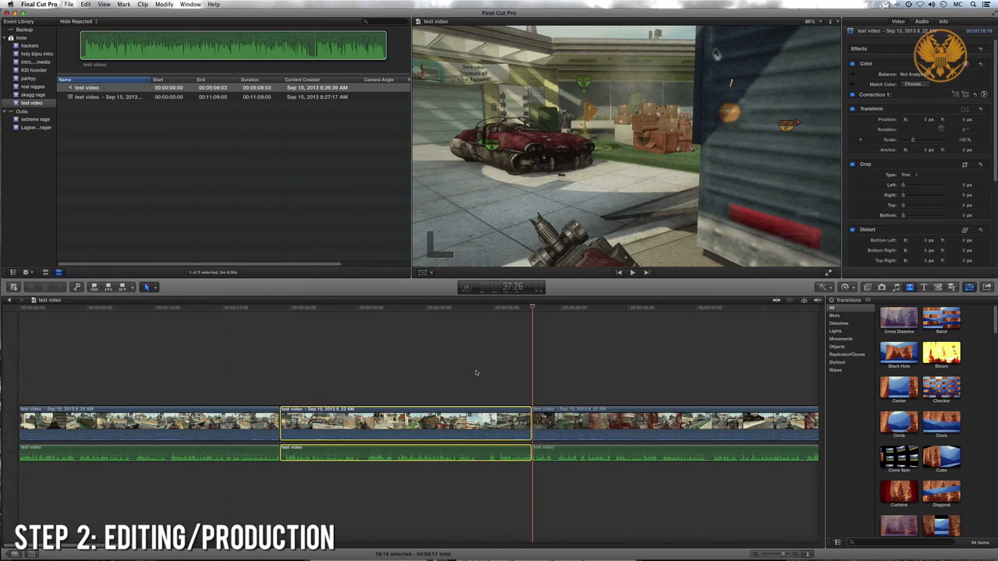
{"action": "key", "text": "Delete"}
- Split the gameplay and commentary at 25:15 and delete the section of both between the 19:08 cut and this one
{"action": "key", "text": "super+4"}
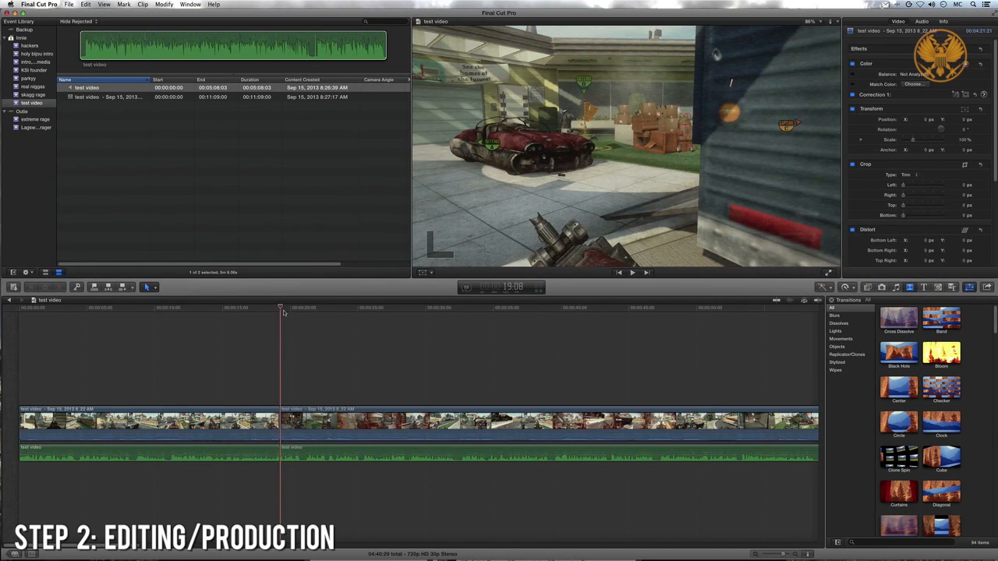
{"action": "key", "text": "super+a"}
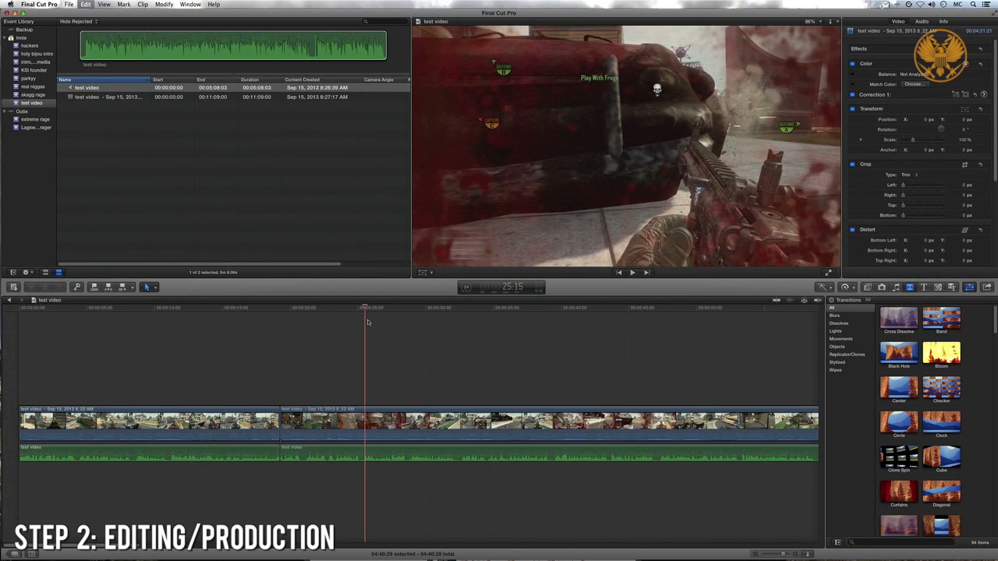
{"action": "key", "text": "super+b"}
{"action": "left_click", "coordinate": [342, 408]}
{"action": "left_click", "coordinate": [342, 413]}
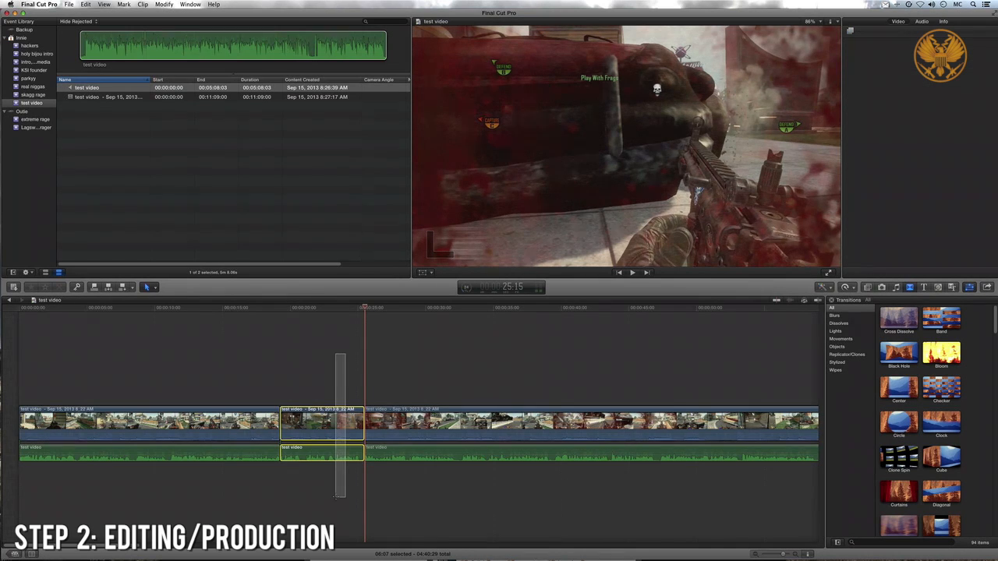
{"action": "key", "text": "Delete"}
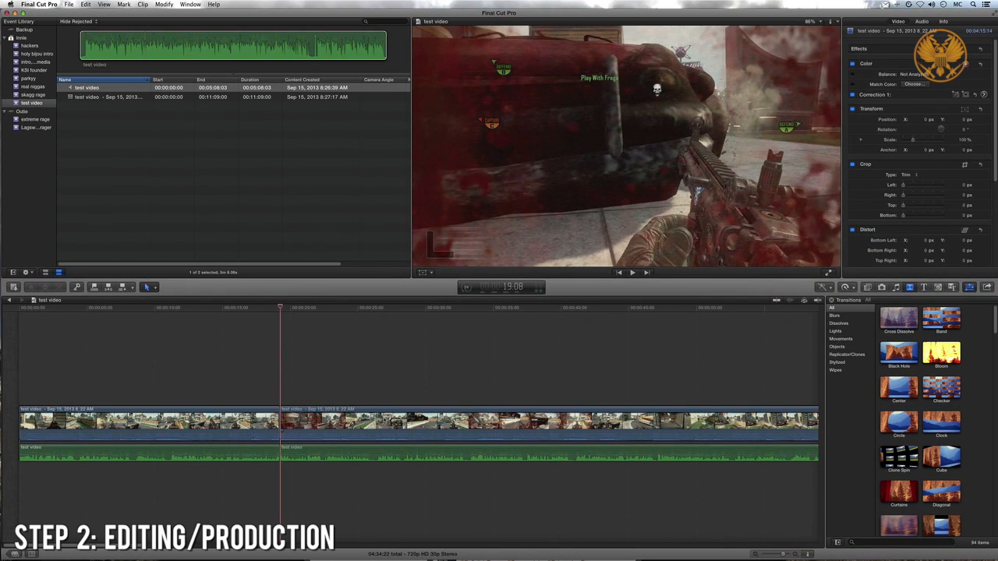
- Split both the gameplay and commentary clips at 33:03
{"action": "left_click", "coordinate": [95, 421]}
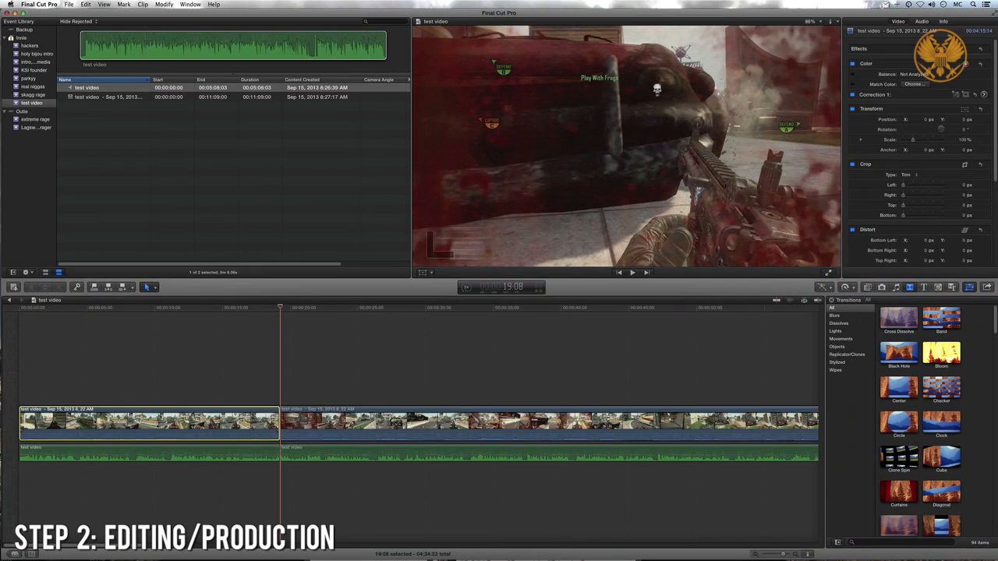
{"action": "left_click", "coordinate": [353, 429]}
{"action": "left_click_drag", "start_coordinate": [458, 323], "coordinate": [468, 324]}
{"action": "key", "text": "super+a"}
{"action": "key", "text": "super+b"}
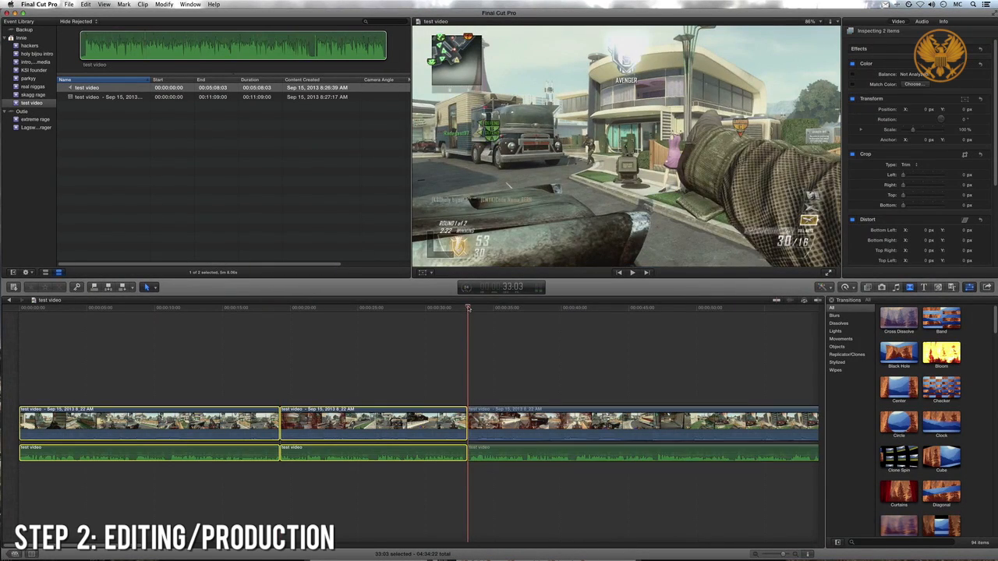
- Split the gameplay and commentary at 46:27 and delete the section of both between the 33:03 cut and this one
{"action": "key", "text": "super+b"}
{"action": "left_click_drag", "start_coordinate": [608, 360], "coordinate": [608, 485]}
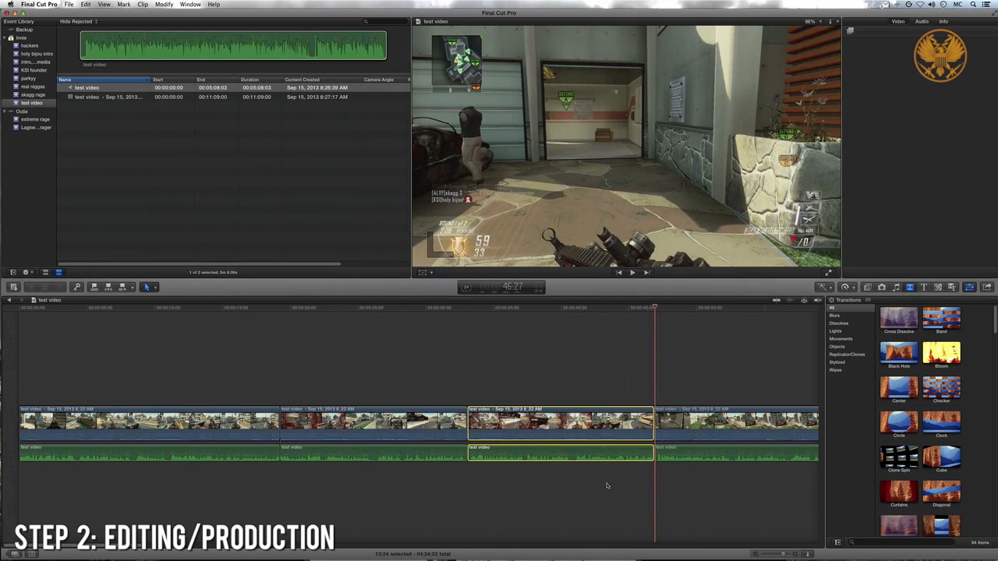
{"action": "key", "text": "Delete"}
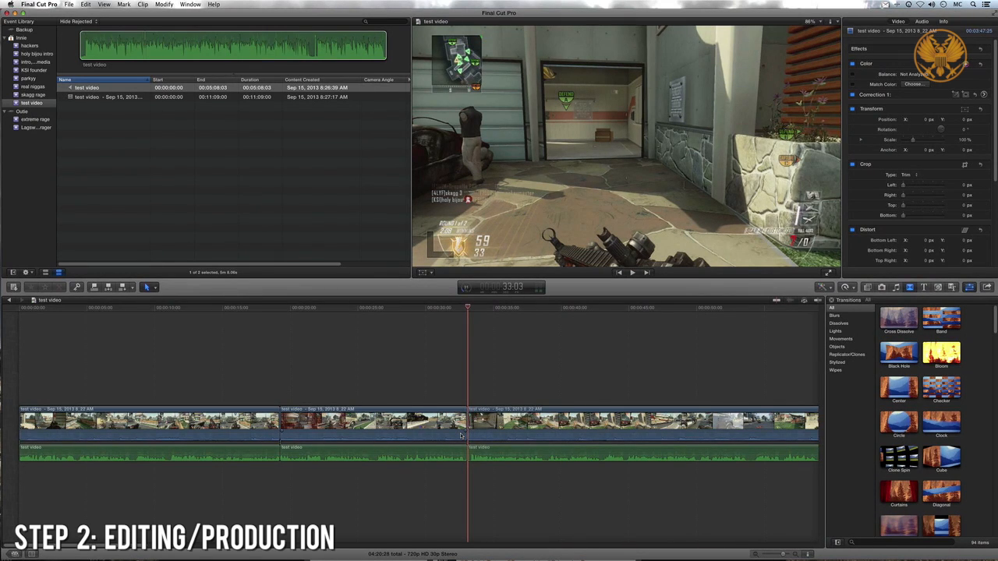
- Go back to the ksi founder project and examine how its gameplay and commentary are cut along the whole timeline
{"action": "left_click", "coordinate": [7, 302]}
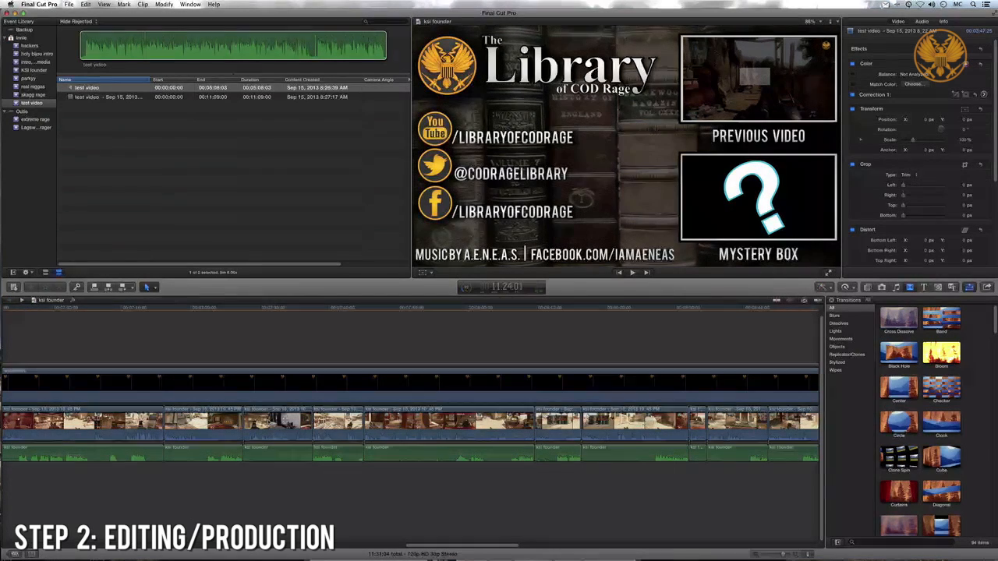
{"action": "left_click", "coordinate": [755, 555]}
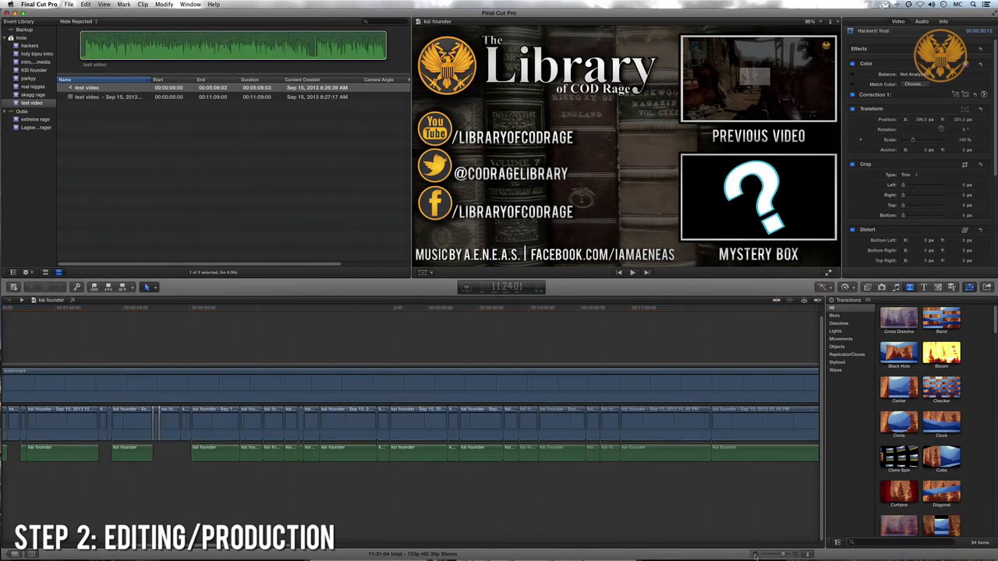
{"action": "left_click", "coordinate": [755, 555]}
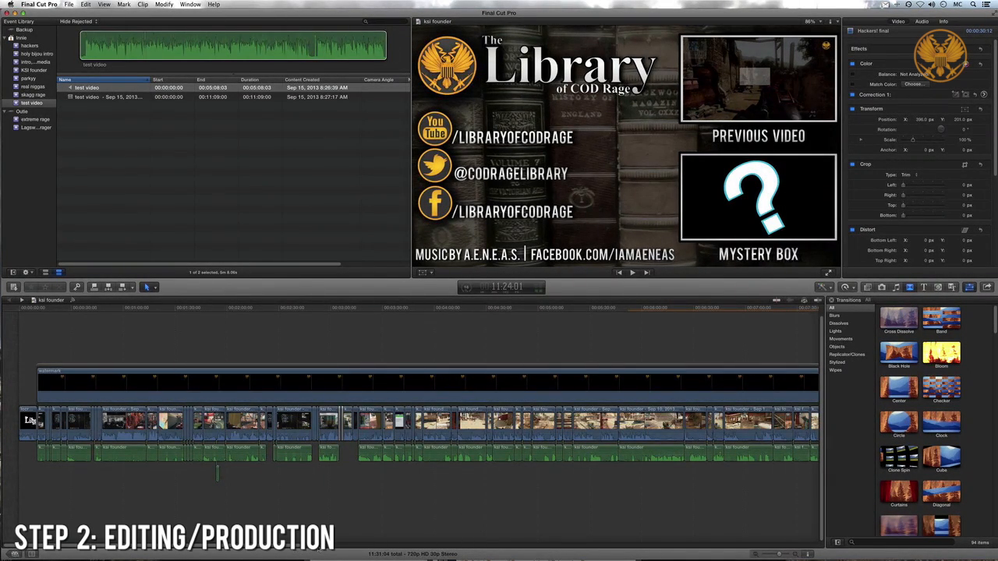
{"action": "scroll", "coordinate": [468, 421], "scroll_direction": "right", "scroll_amount": 3}
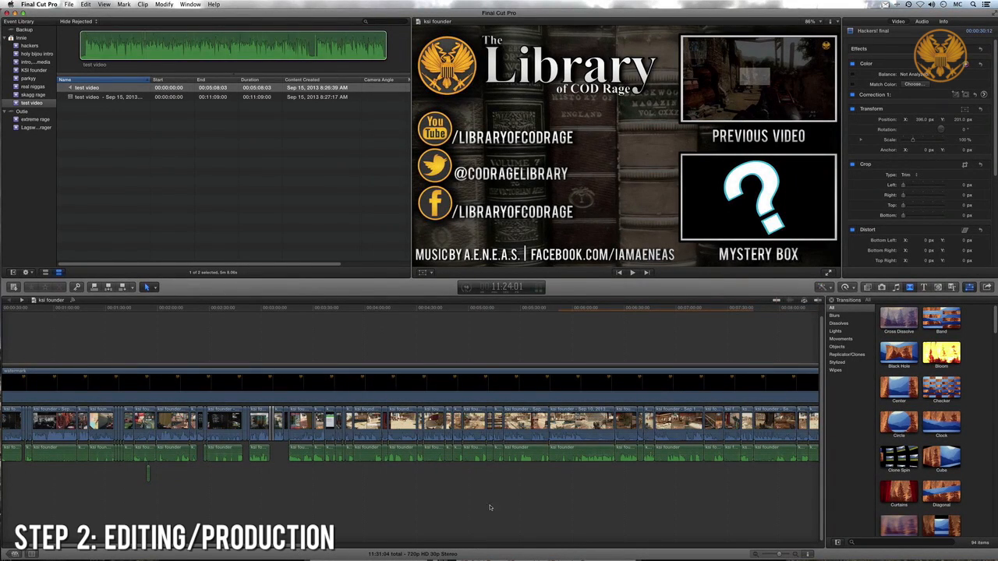
{"action": "scroll", "coordinate": [489, 507], "scroll_direction": "right", "scroll_amount": 2}
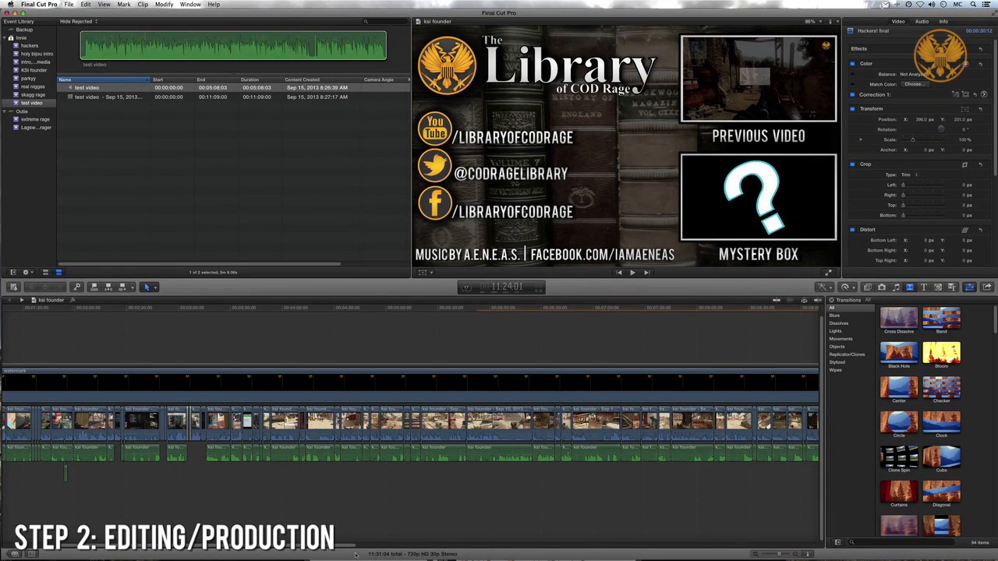
{"action": "scroll", "coordinate": [371, 554], "scroll_direction": "right", "scroll_amount": 10}
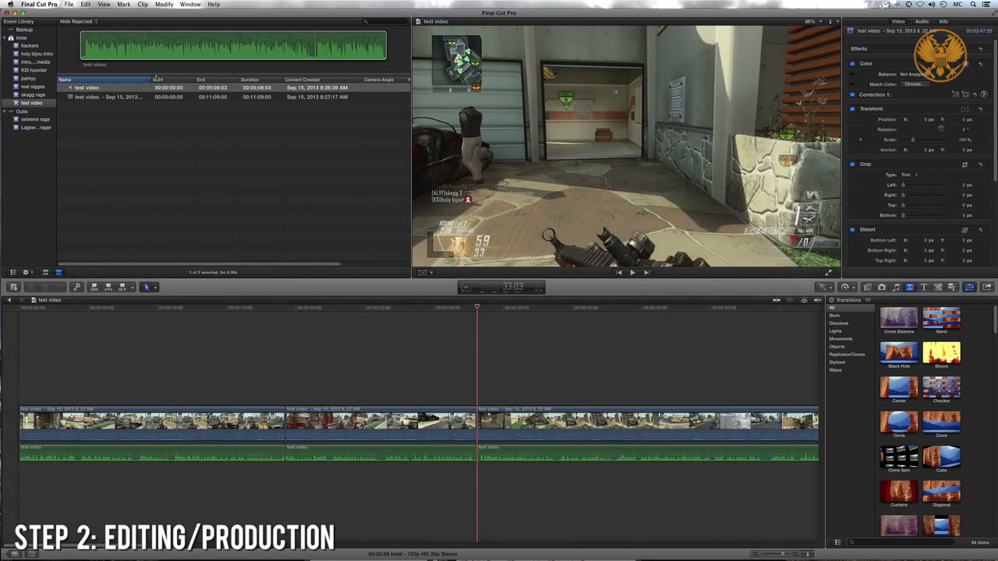
- Export the test video project as a QuickTime movie named "test video" to the Desktop
{"action": "key", "text": "super+e"}
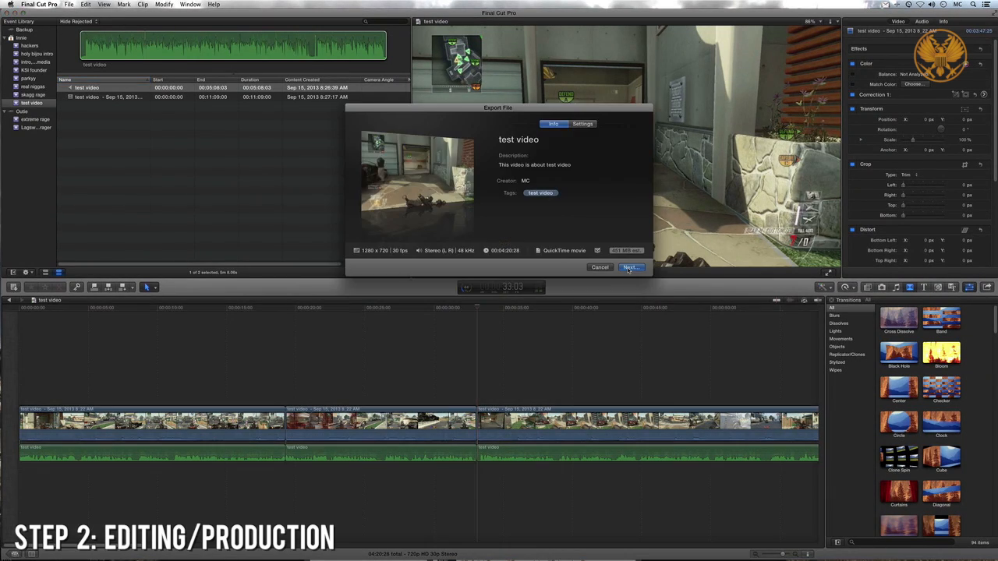
{"action": "left_click", "coordinate": [631, 270]}
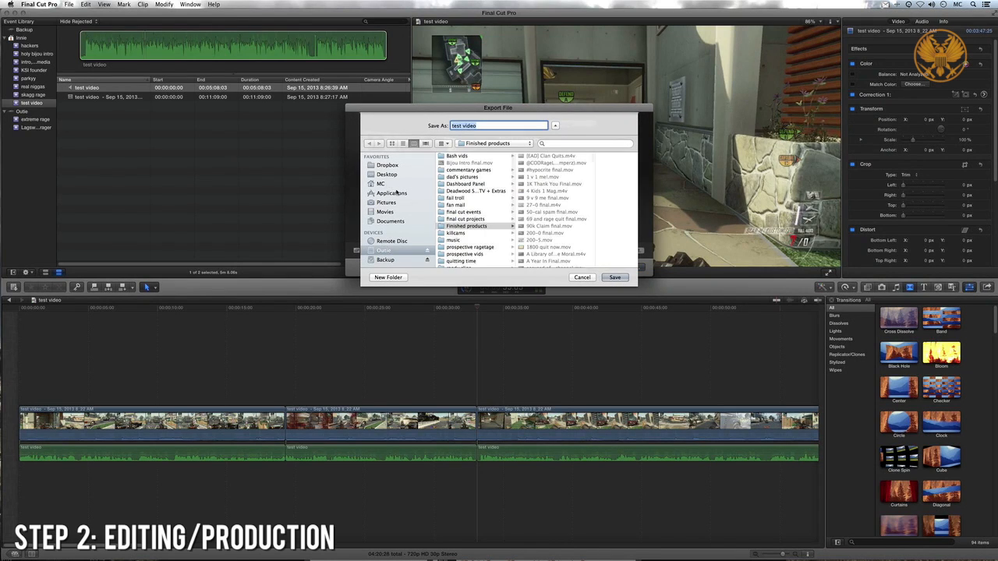
{"action": "left_click", "coordinate": [387, 175]}
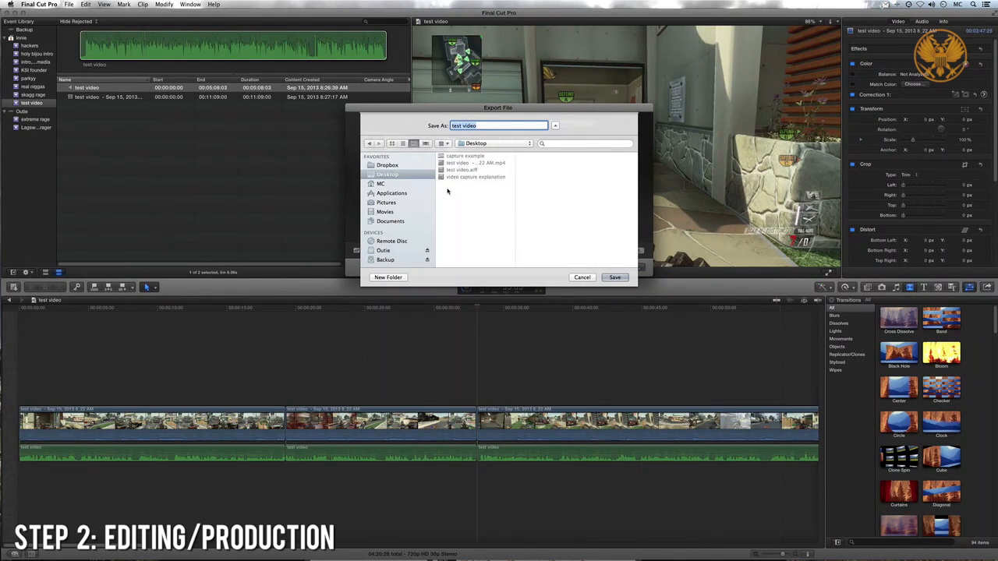
{"action": "left_click", "coordinate": [615, 277]}
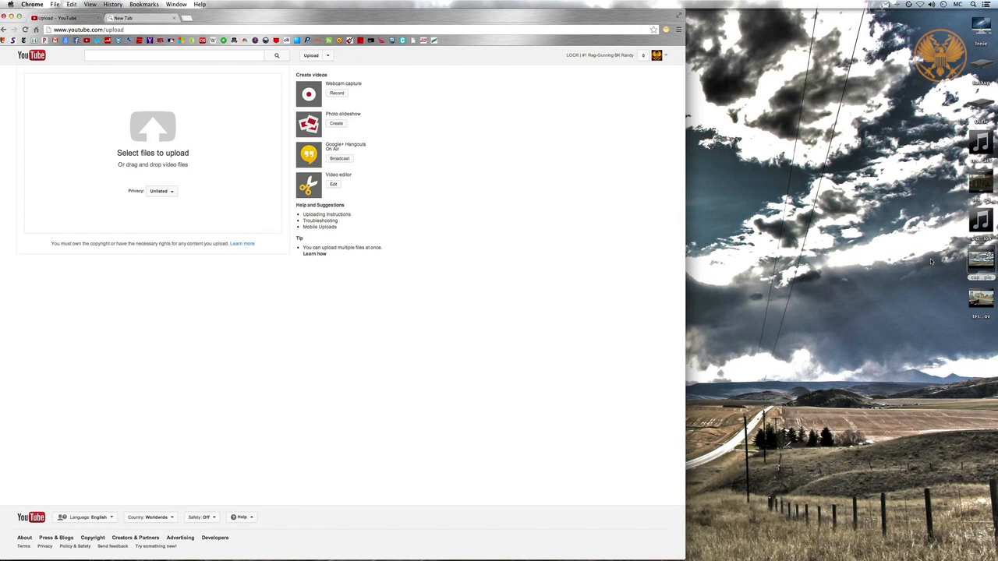
- Upload the exported test video file from the desktop to YouTube and move the browser window clear of the desktop's edge
{"action": "left_click", "coordinate": [981, 259]}
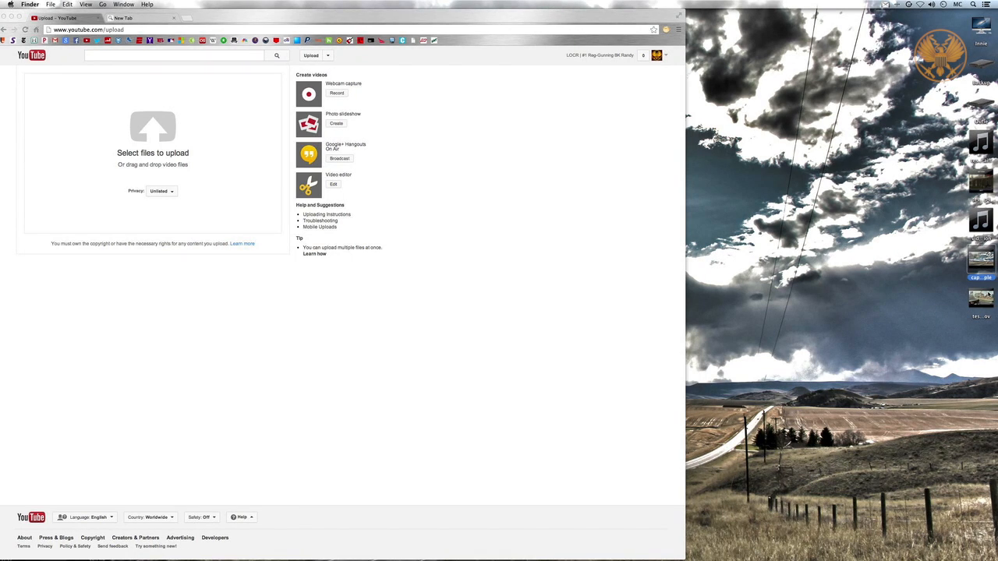
{"action": "left_click_drag", "start_coordinate": [990, 294], "coordinate": [141, 136]}
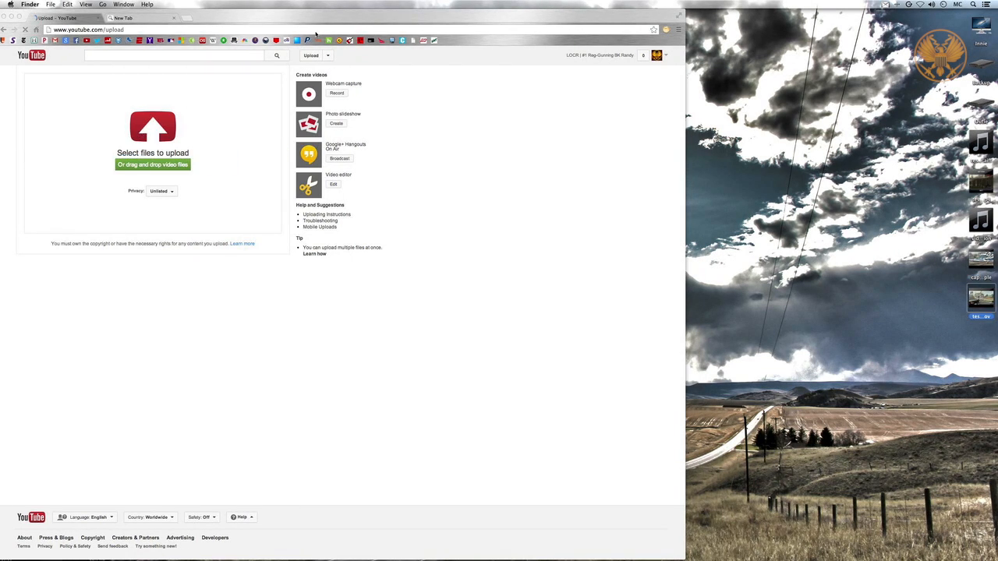
{"action": "left_click_drag", "start_coordinate": [328, 25], "coordinate": [577, 24]}
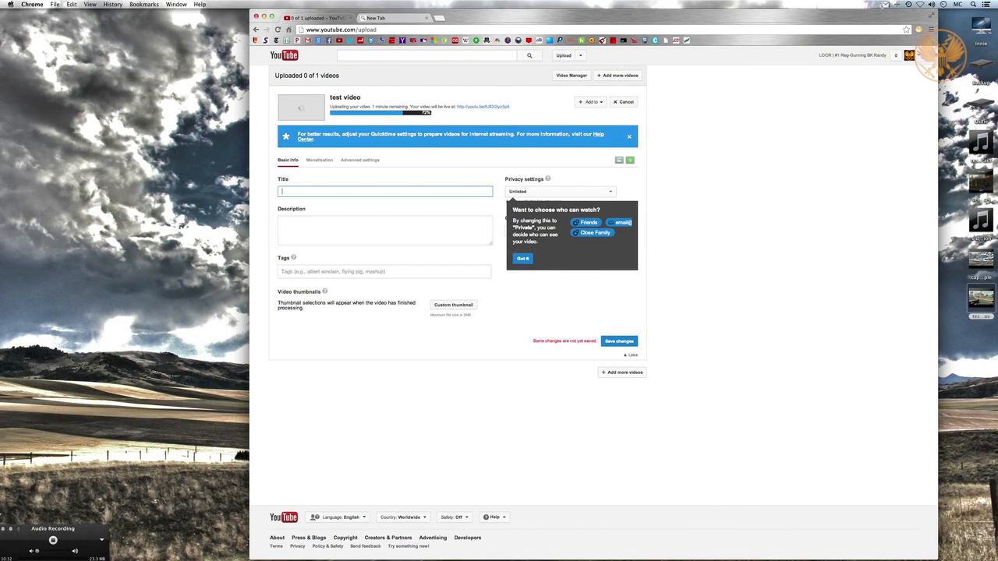
- Title the upload "My totally friggen awesome vid (1M views for sure)" and check its monetization settings
{"action": "type", "text": "My totally friggen awesome vid (1M views for sure"}
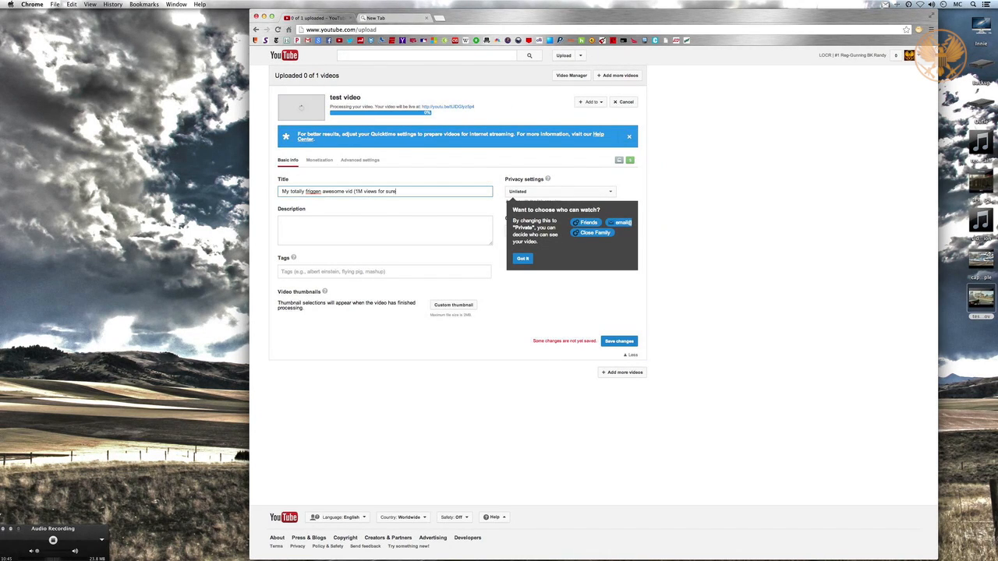
{"action": "left_click", "coordinate": [319, 160]}
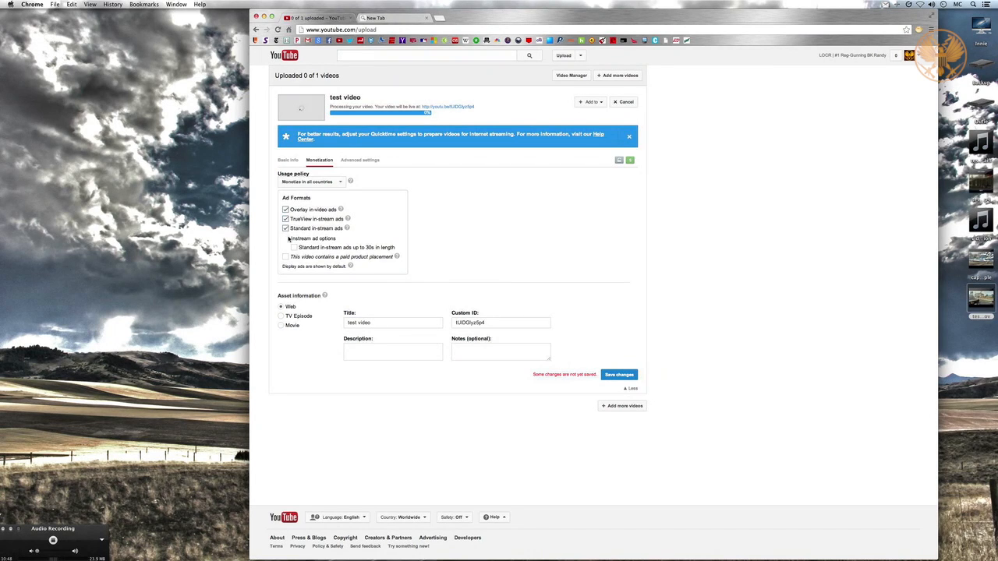
{"action": "left_click", "coordinate": [287, 160]}
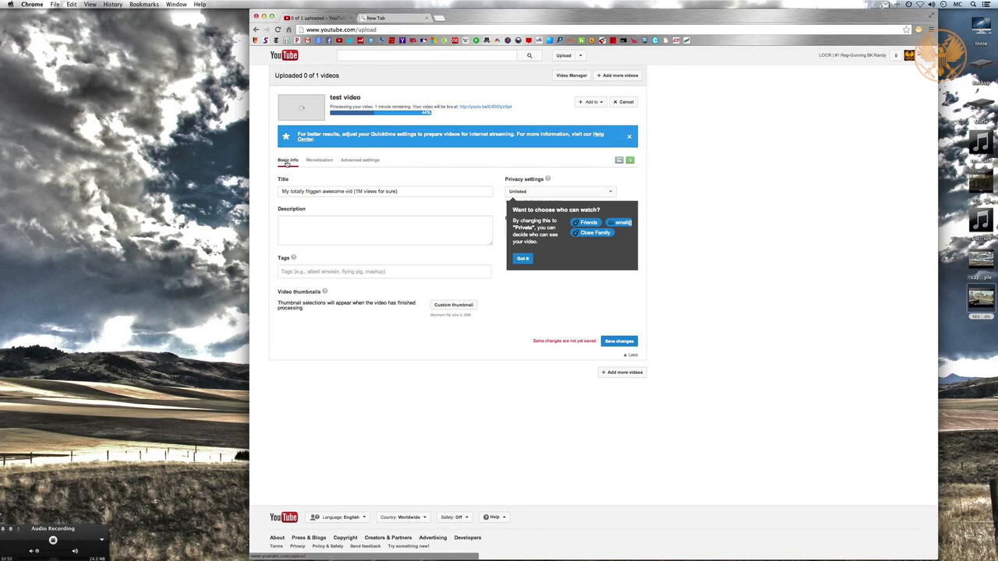